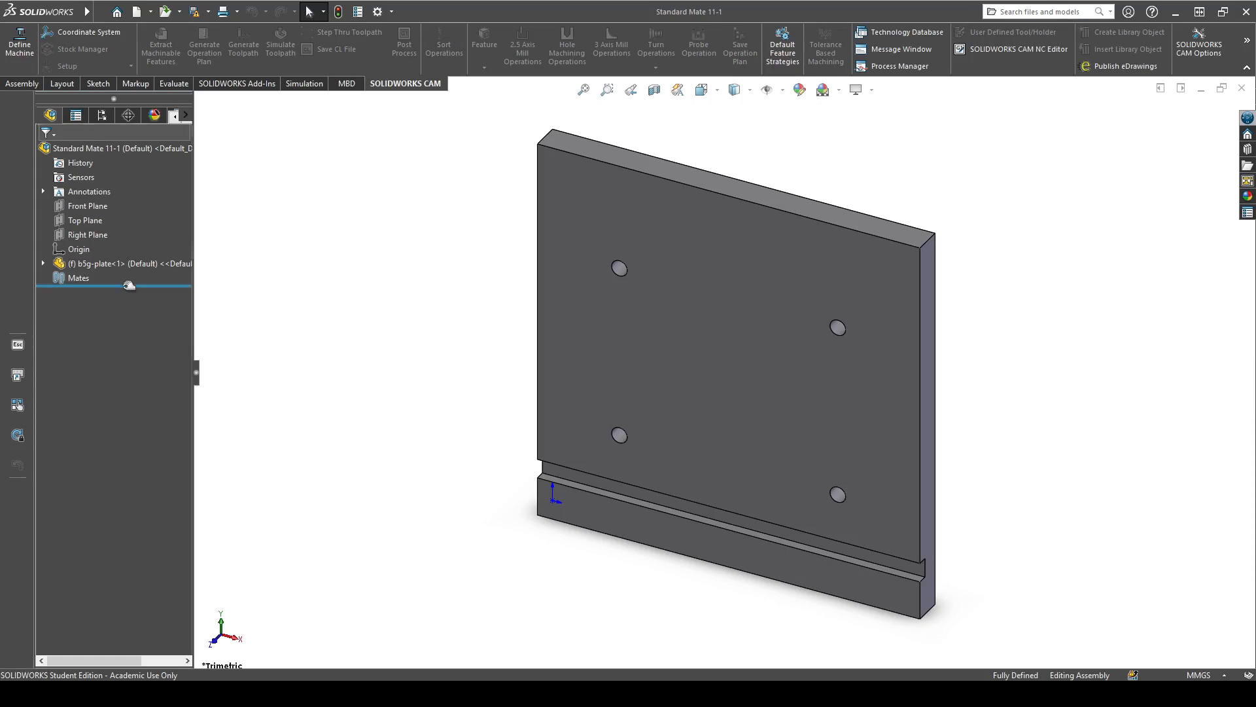
- Change the b5g-plate component from fixed to floating so that it can move in the assembly
left_click_drag(128, 285, 123, 314)
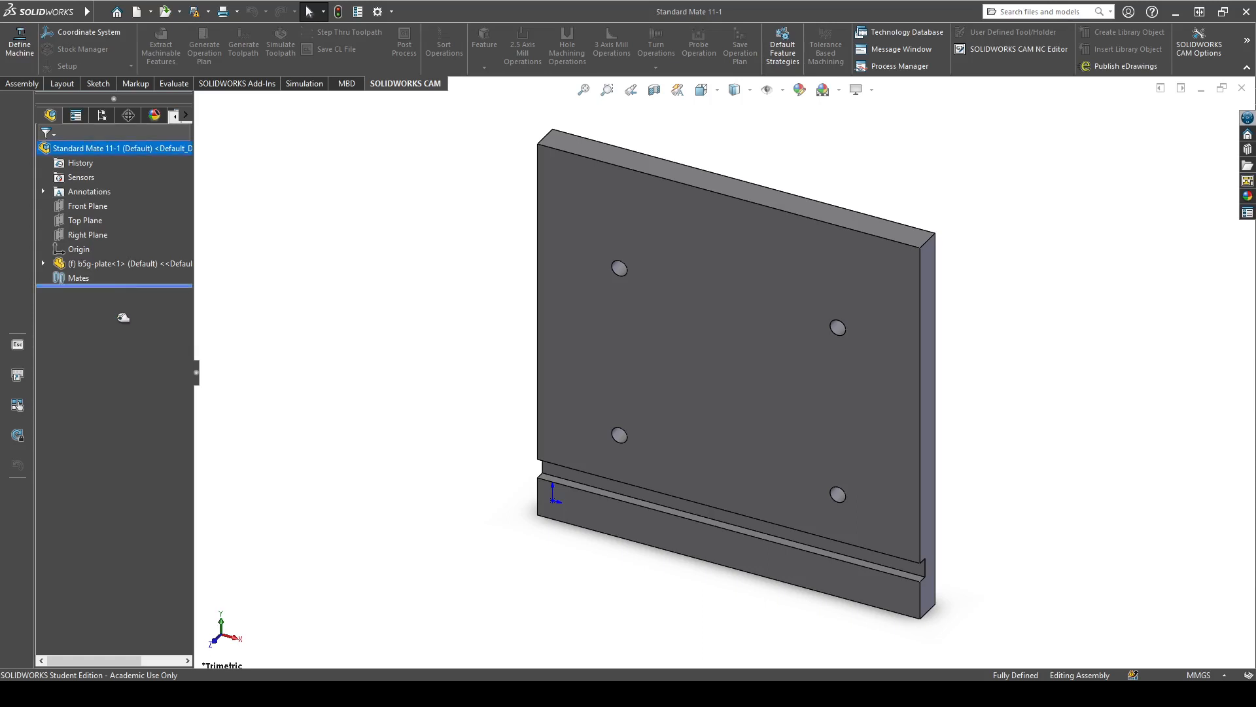
left_click(110, 263)
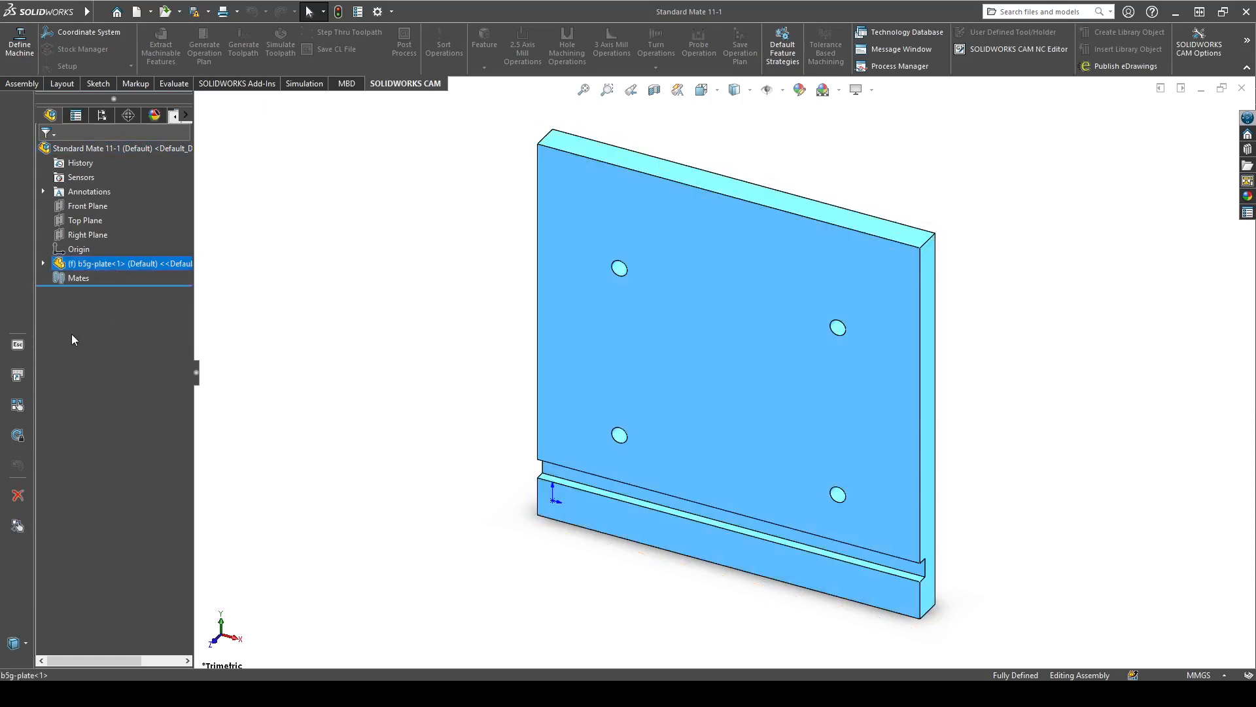
left_click(399, 296)
left_click(151, 267)
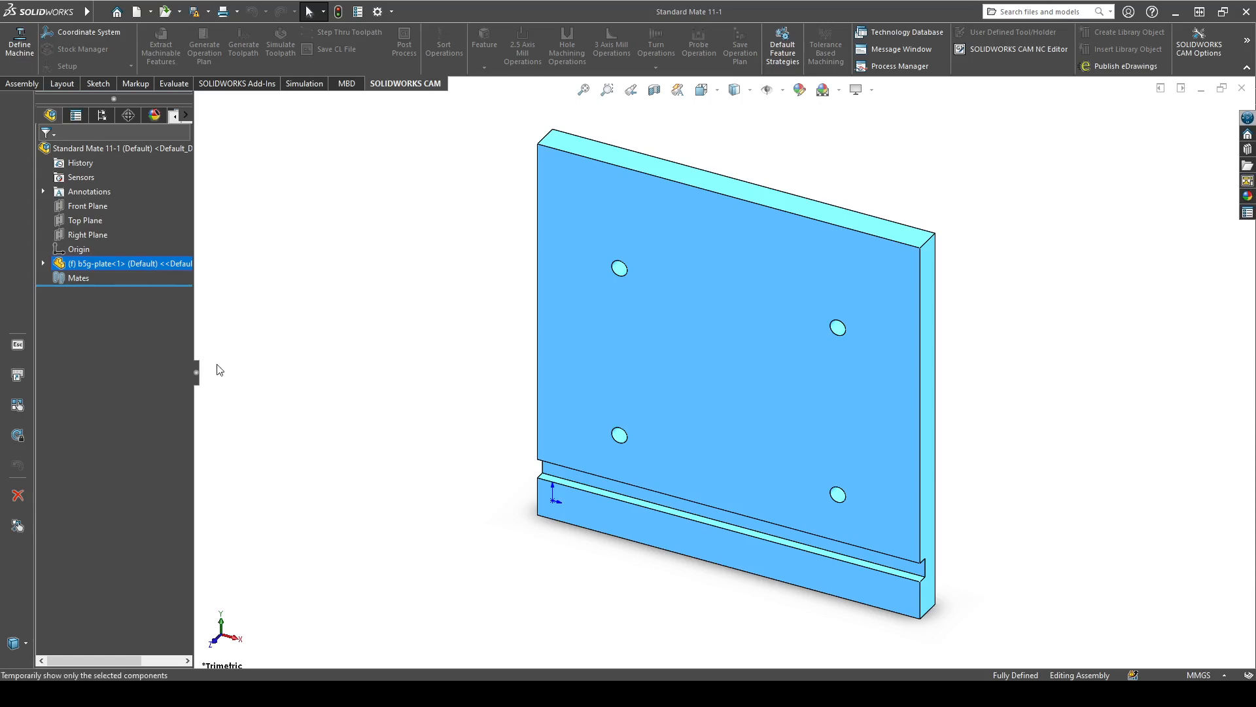
left_click(213, 399)
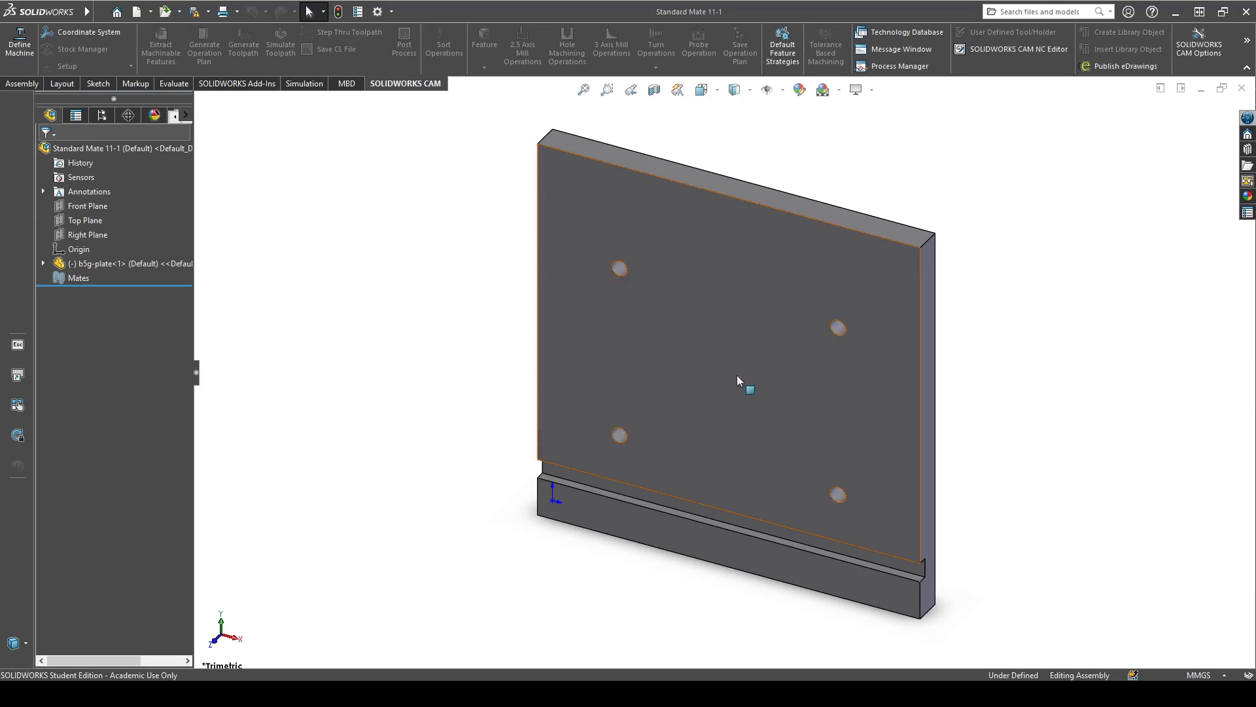
middle_click_drag(580, 384, 562, 343)
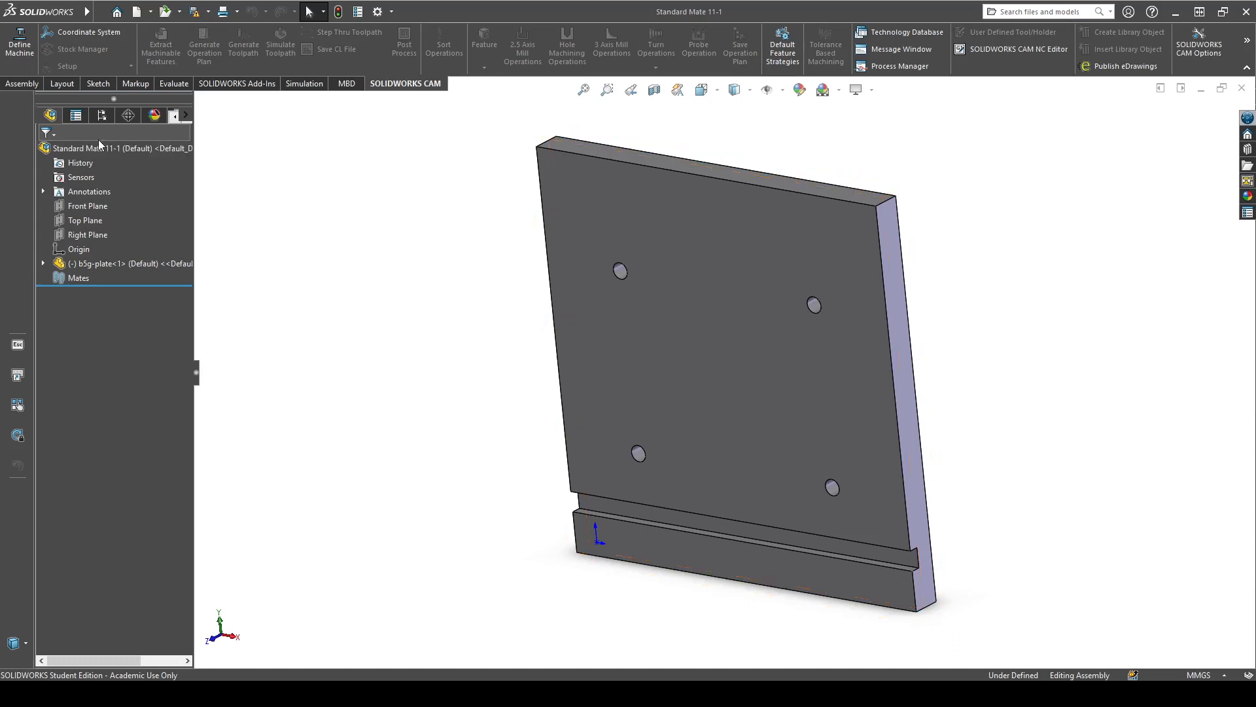
- Examine the mates listed for the b5g-plate component and the properties shown for the Mates folder
left_click(73, 115)
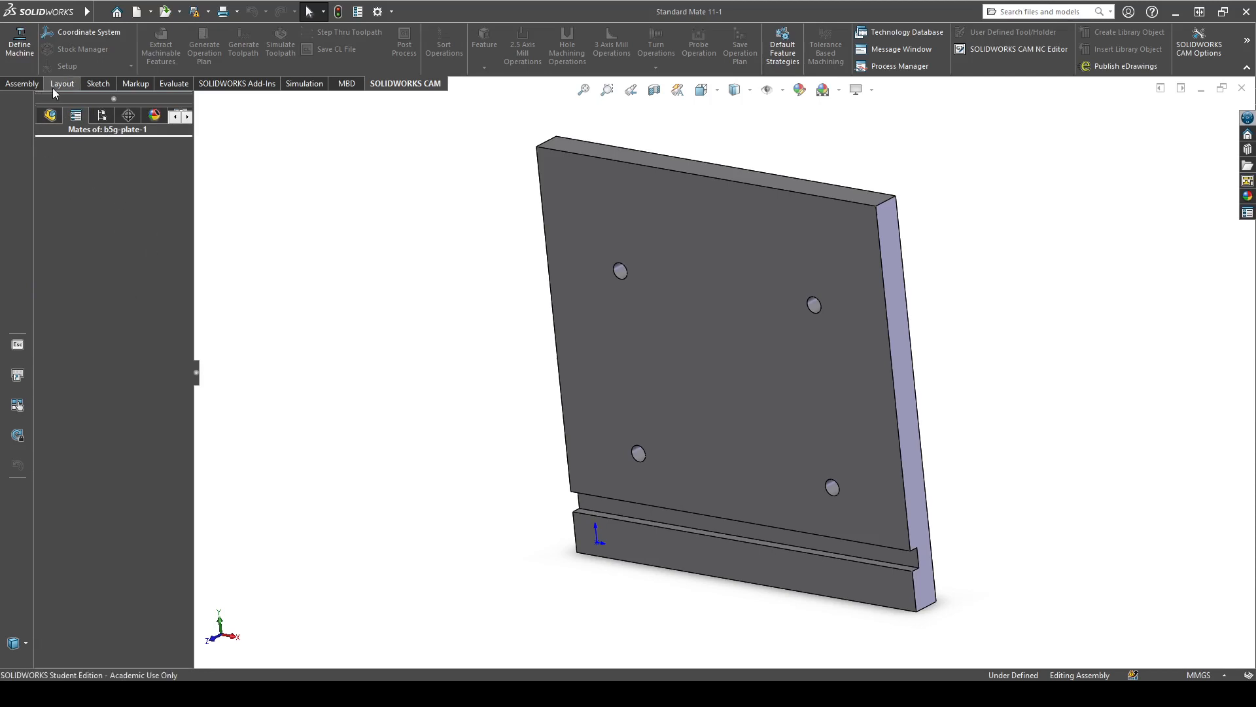
left_click(32, 84)
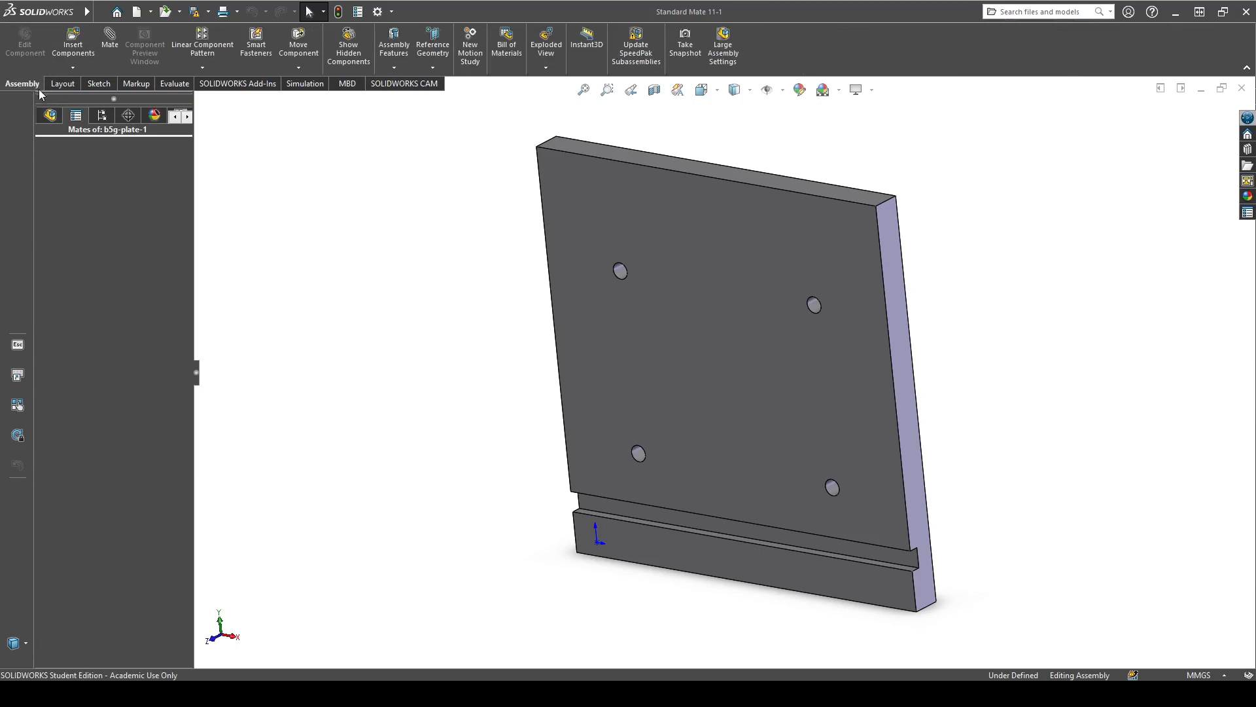
left_click(678, 214)
left_click(443, 247)
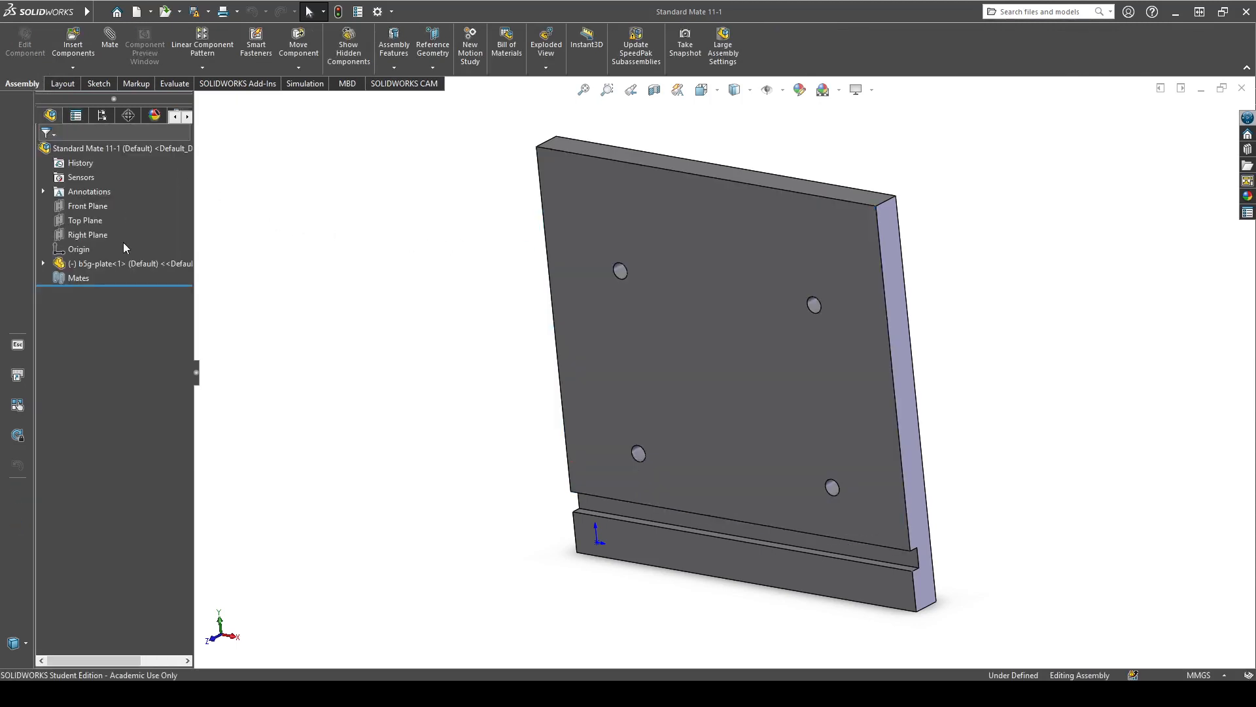
left_click(113, 264)
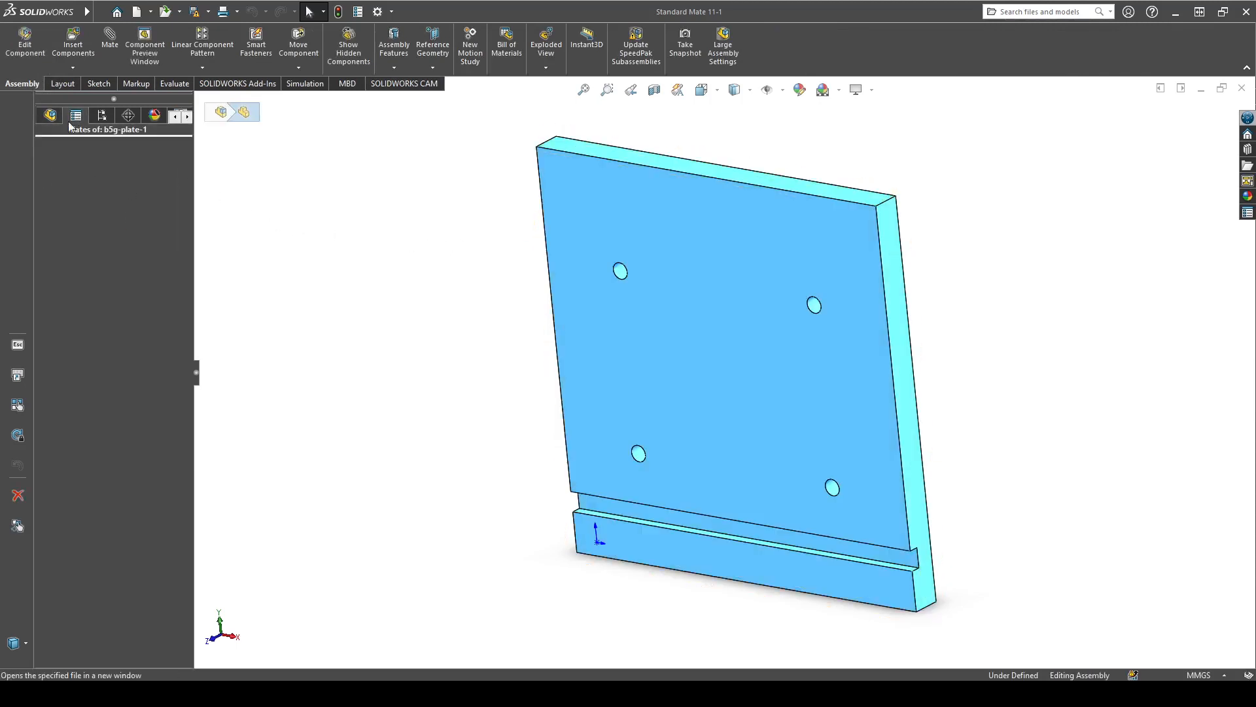
left_click(71, 119)
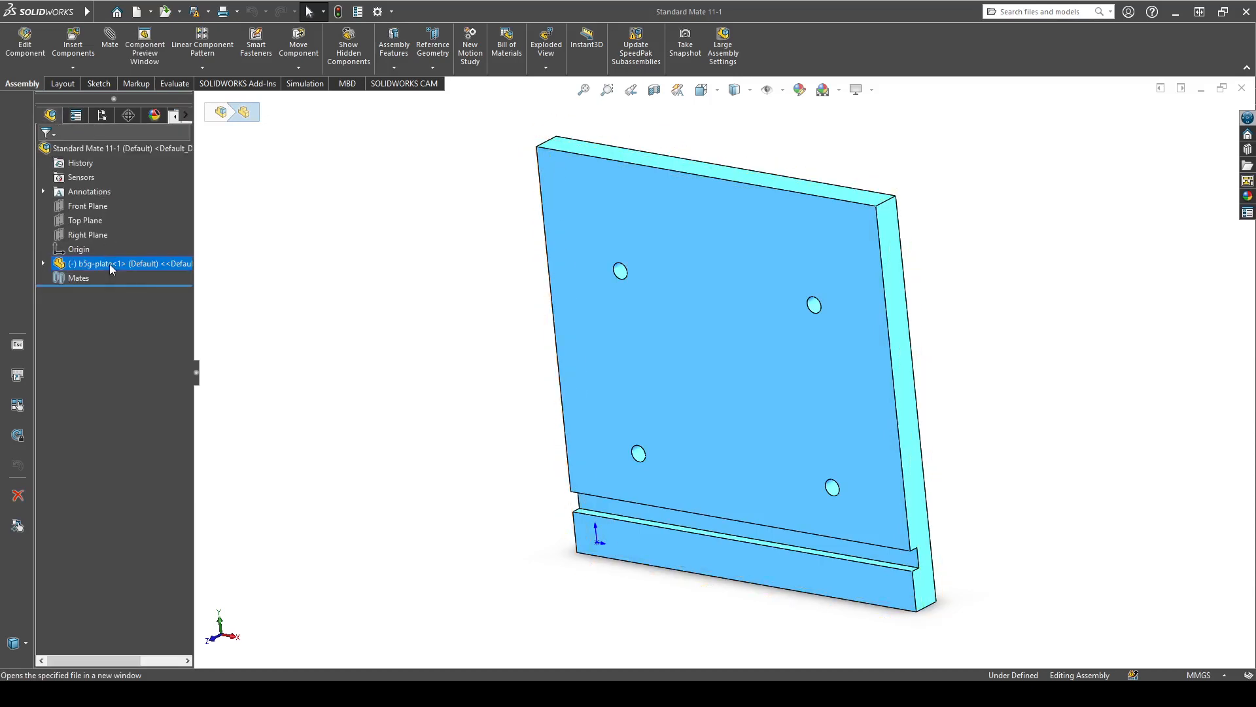
left_click(104, 279)
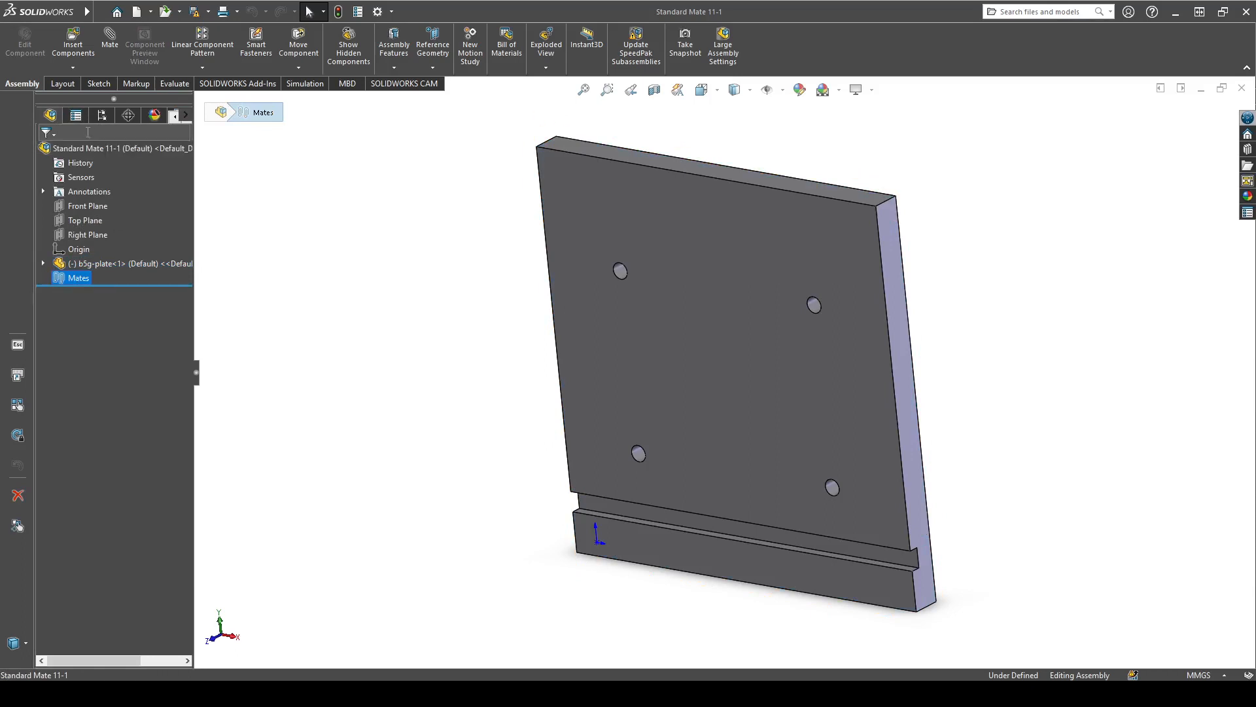
left_click(76, 115)
left_click(183, 156)
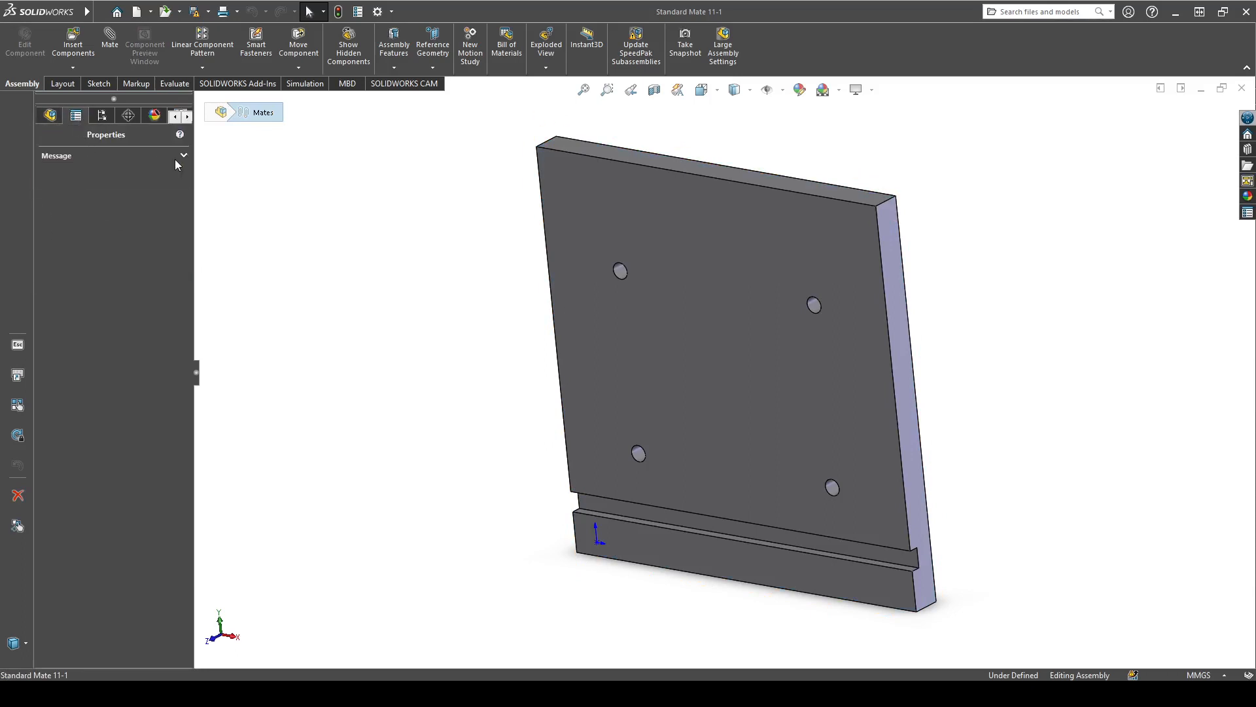
left_click(183, 156)
left_click(50, 116)
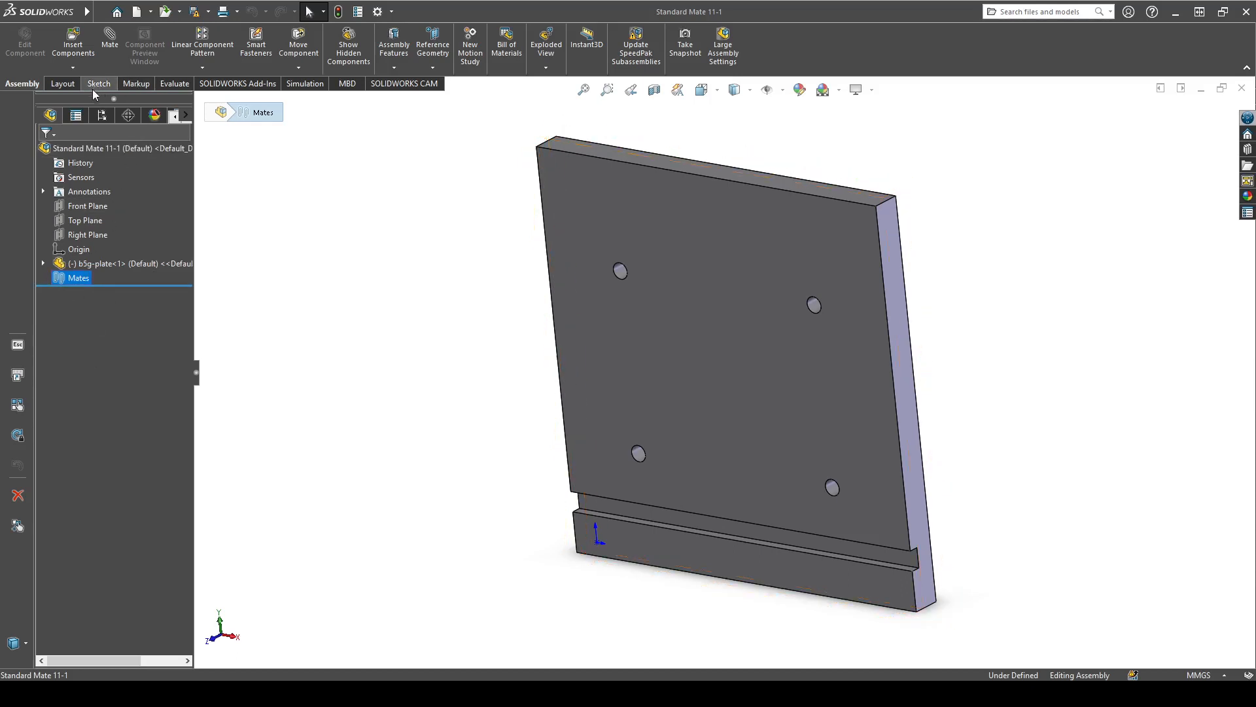
left_click(75, 116)
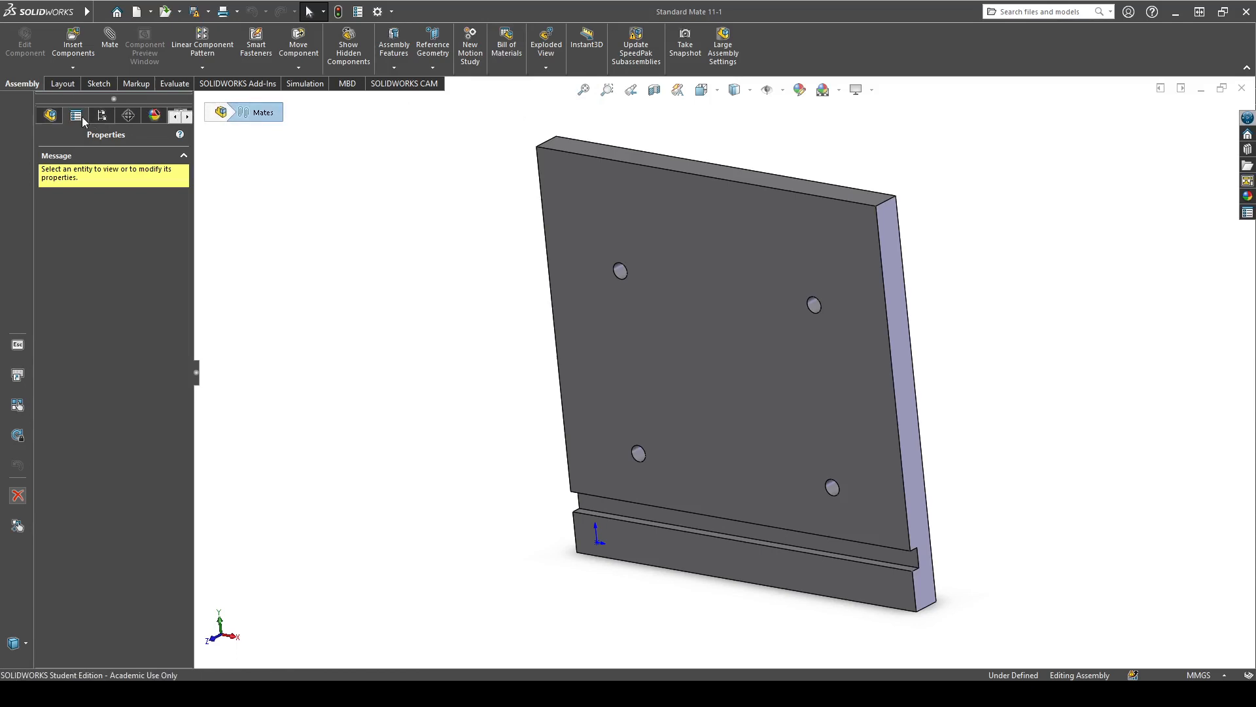
left_click(188, 117)
left_click(189, 117)
left_click(188, 117)
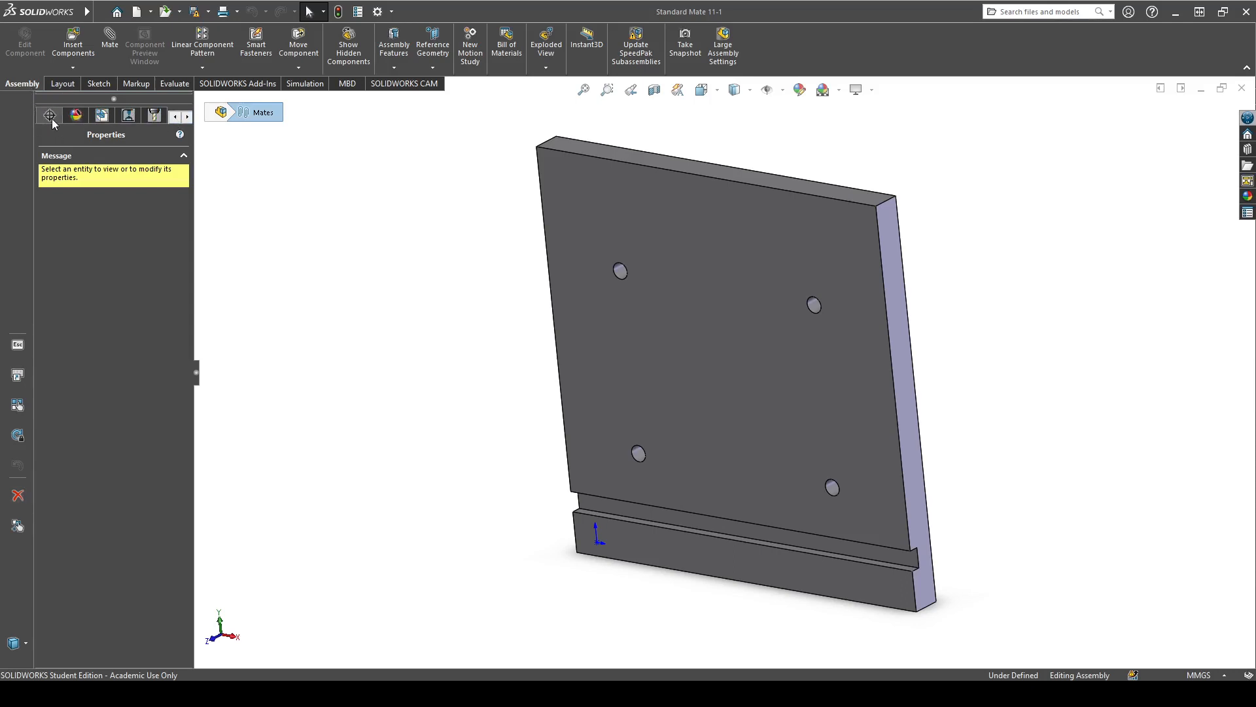
left_click(172, 119)
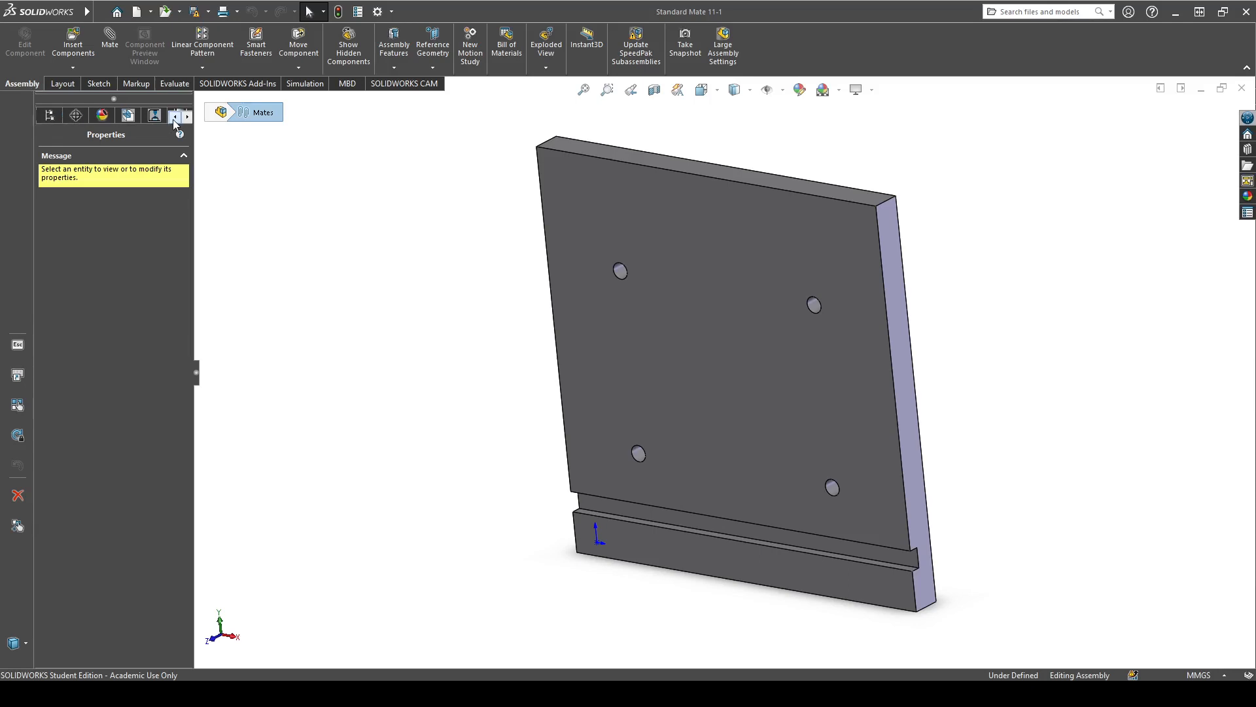
left_click(173, 119)
left_click(173, 119)
left_click(50, 115)
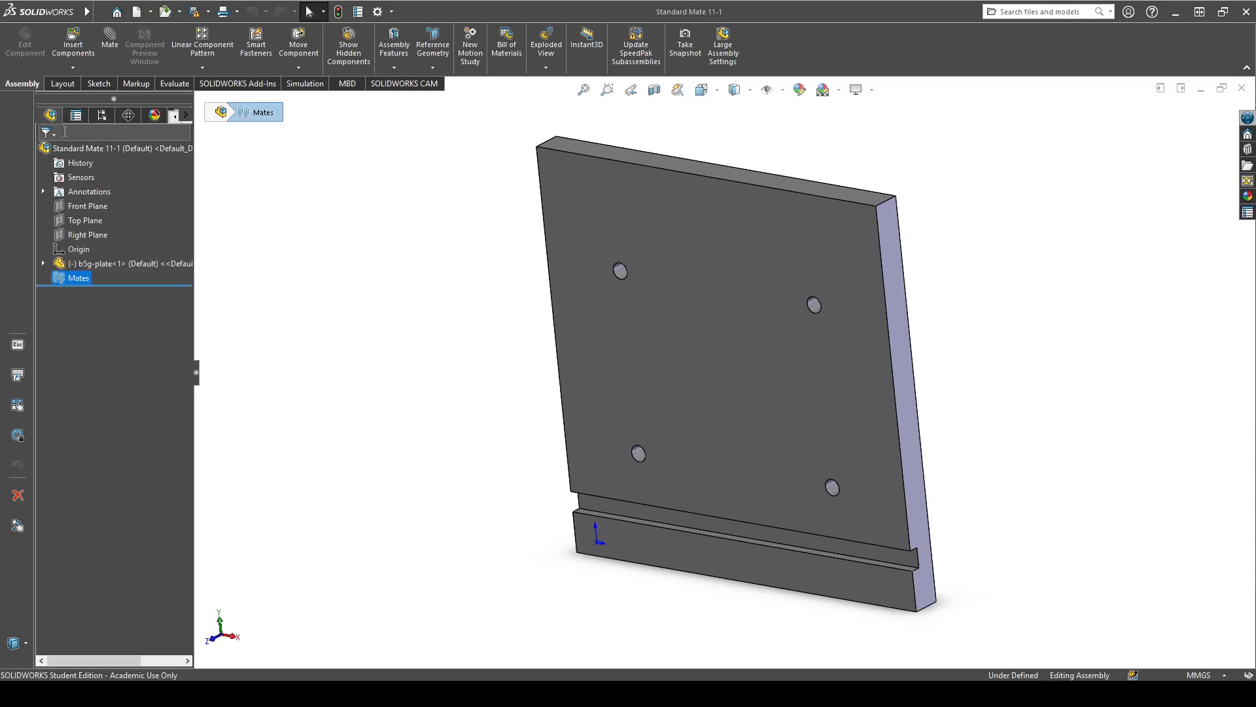
- Inspect the b5g-plate's mates, the SOLIDWORKS CAM NC Manager tree and the properties page
left_click(79, 269)
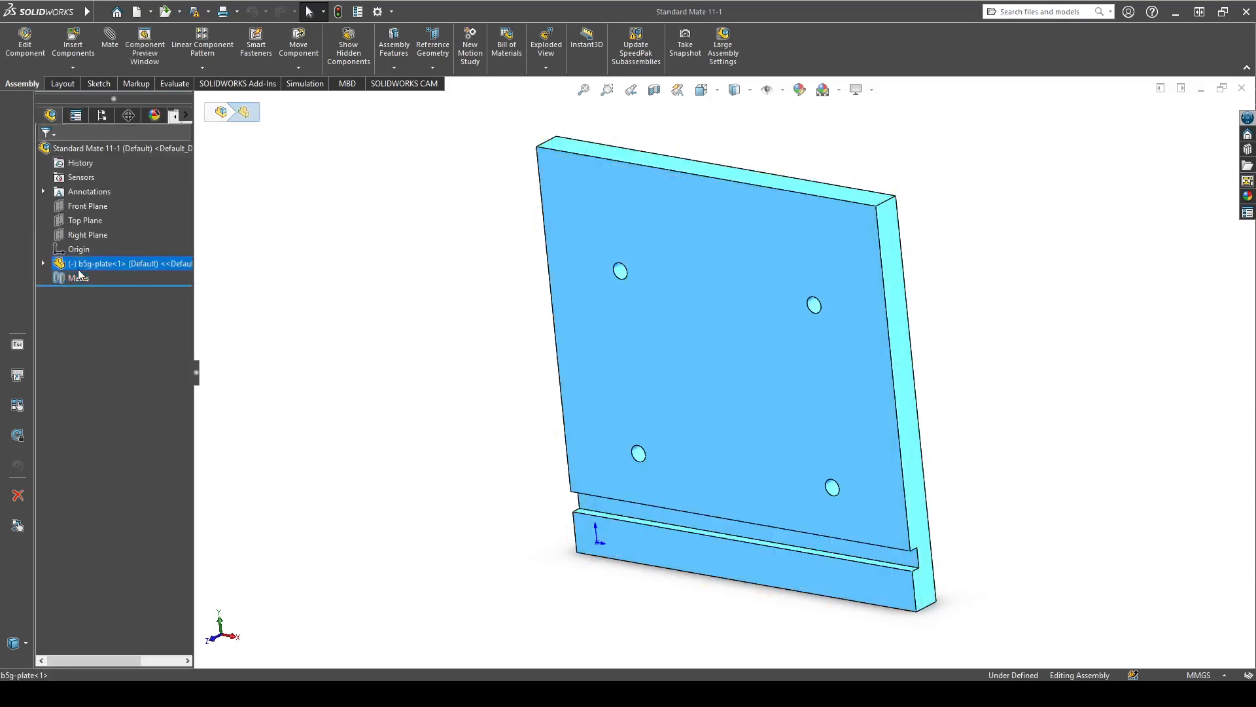
left_click(80, 118)
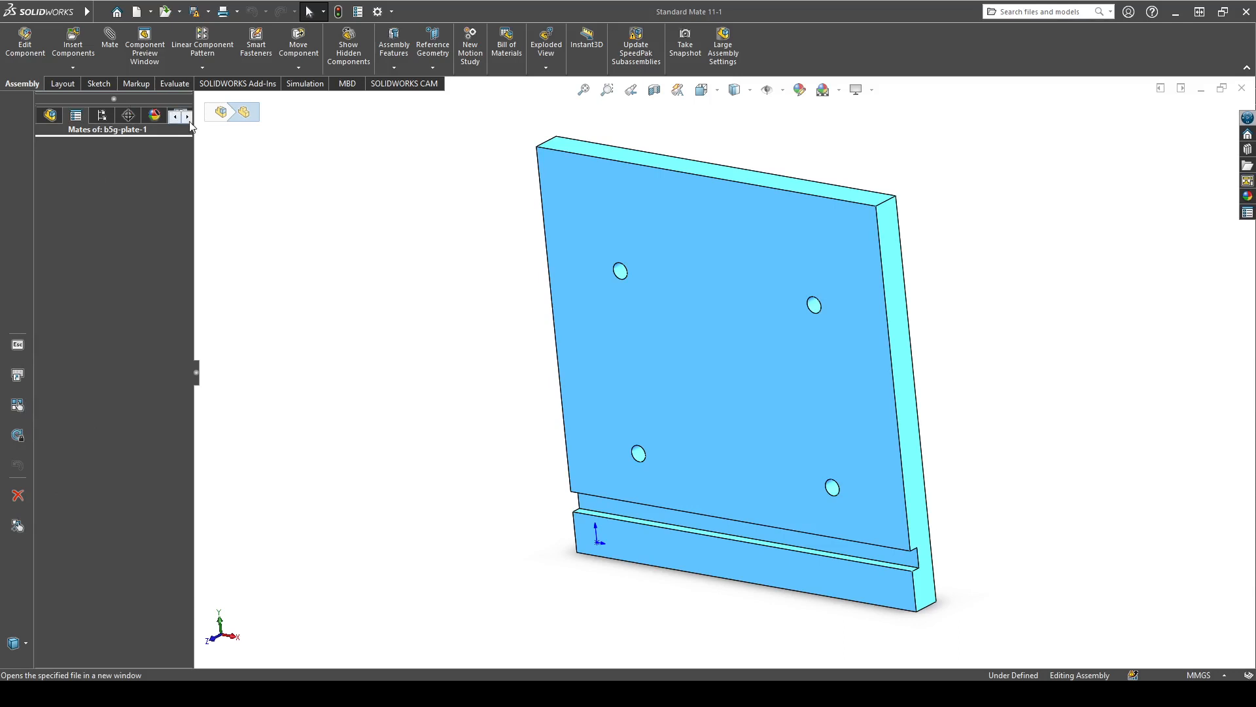
left_click(221, 114)
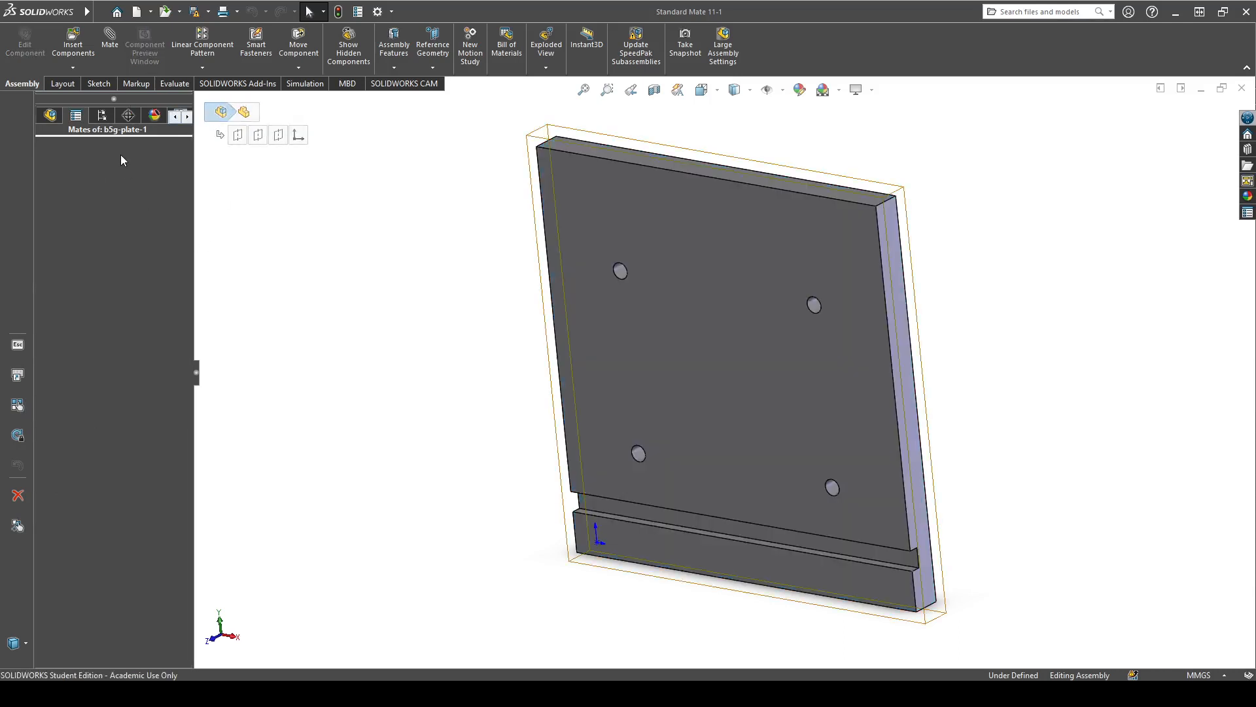
left_click(179, 118)
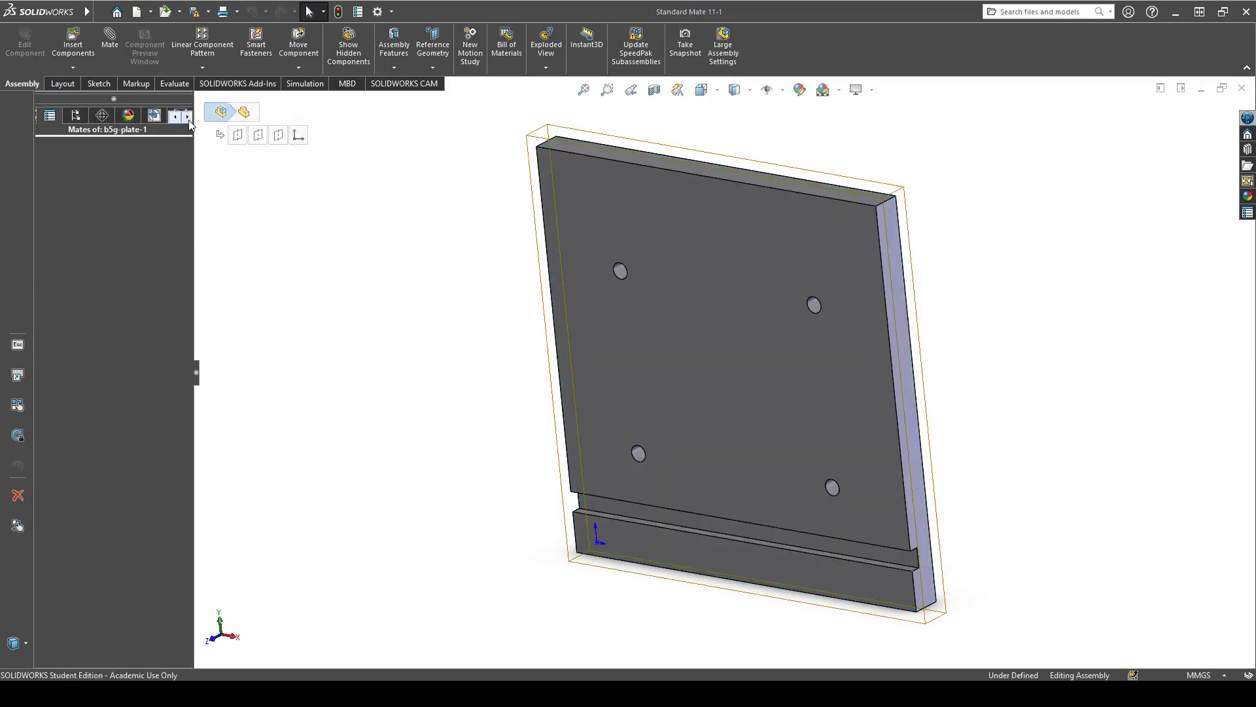
left_click(22, 87)
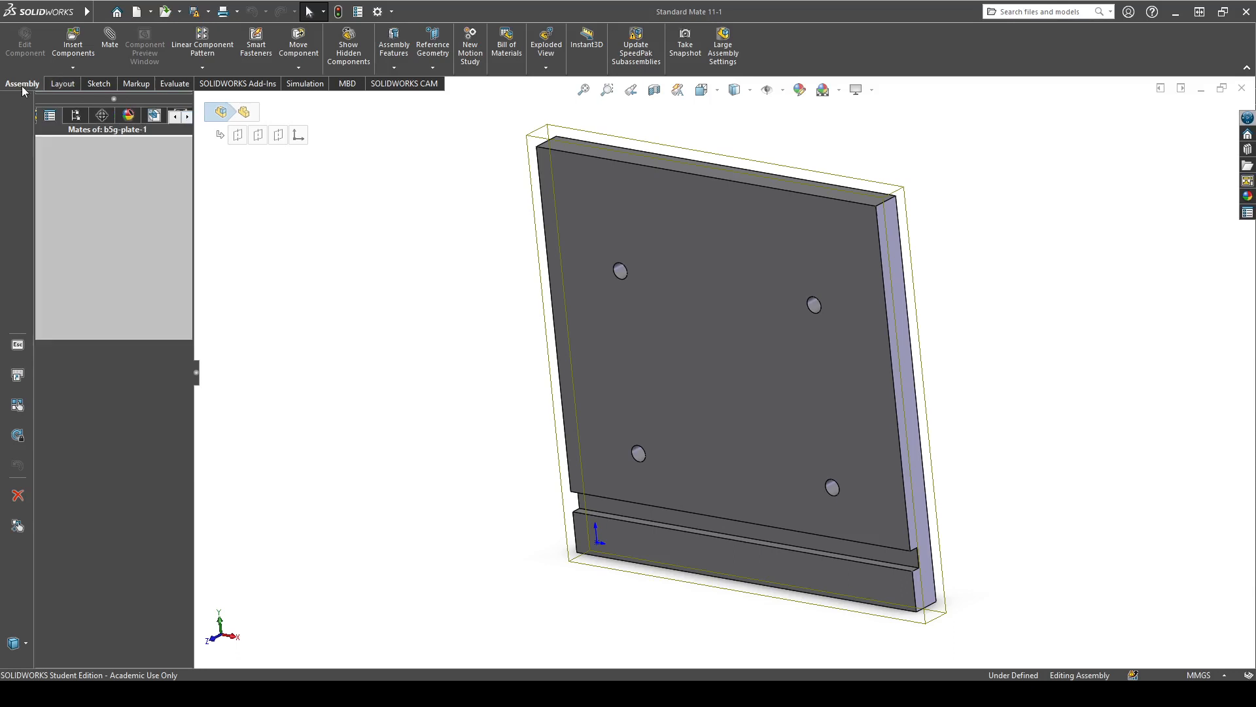
left_click(154, 115)
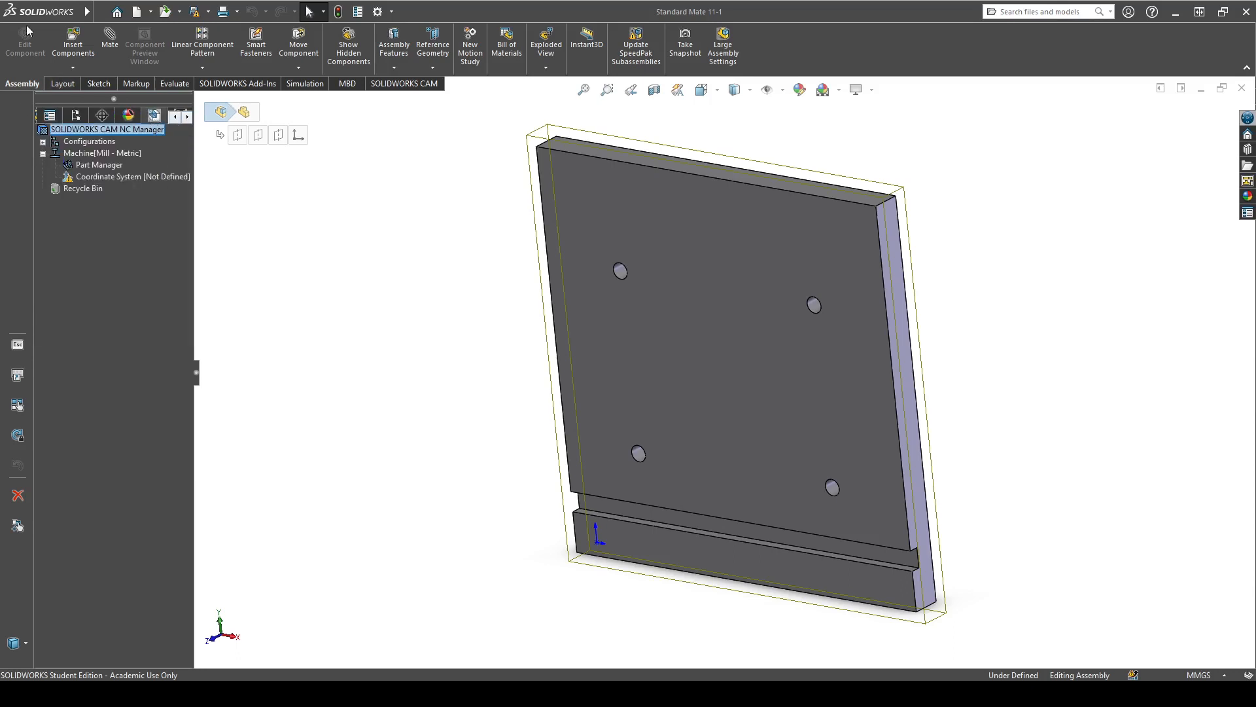
left_click(258, 274)
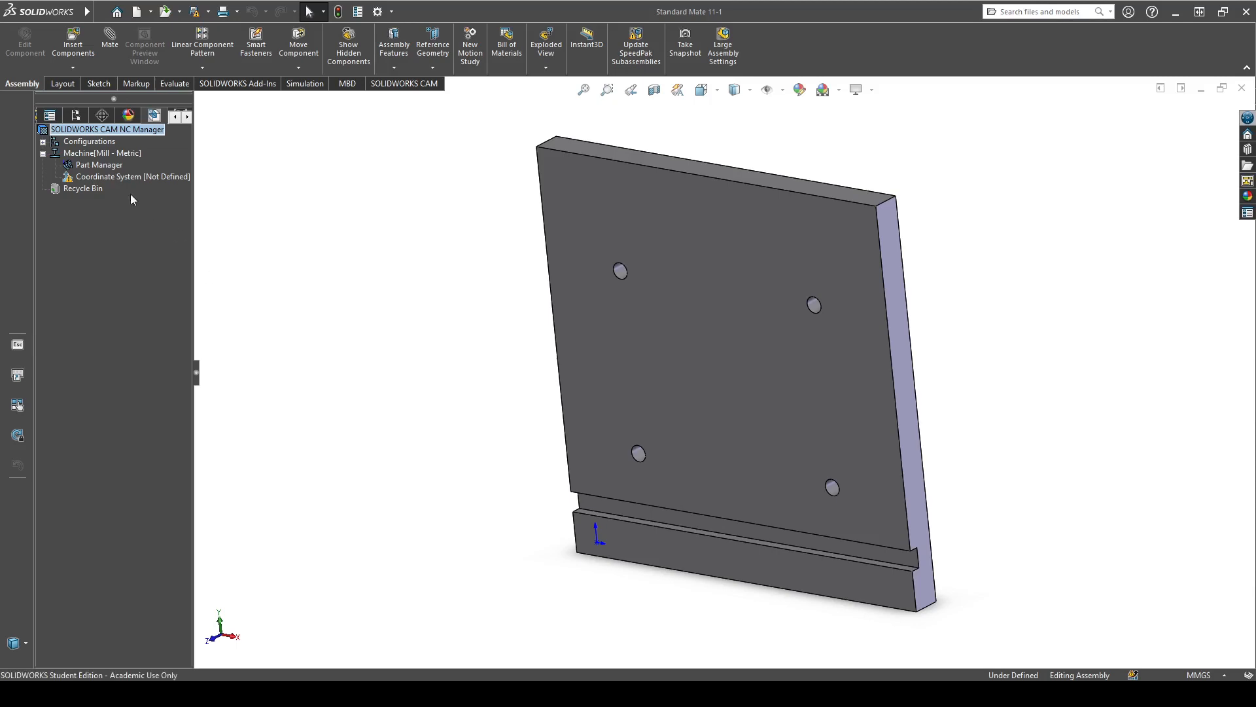
left_click(57, 117)
left_click(56, 119)
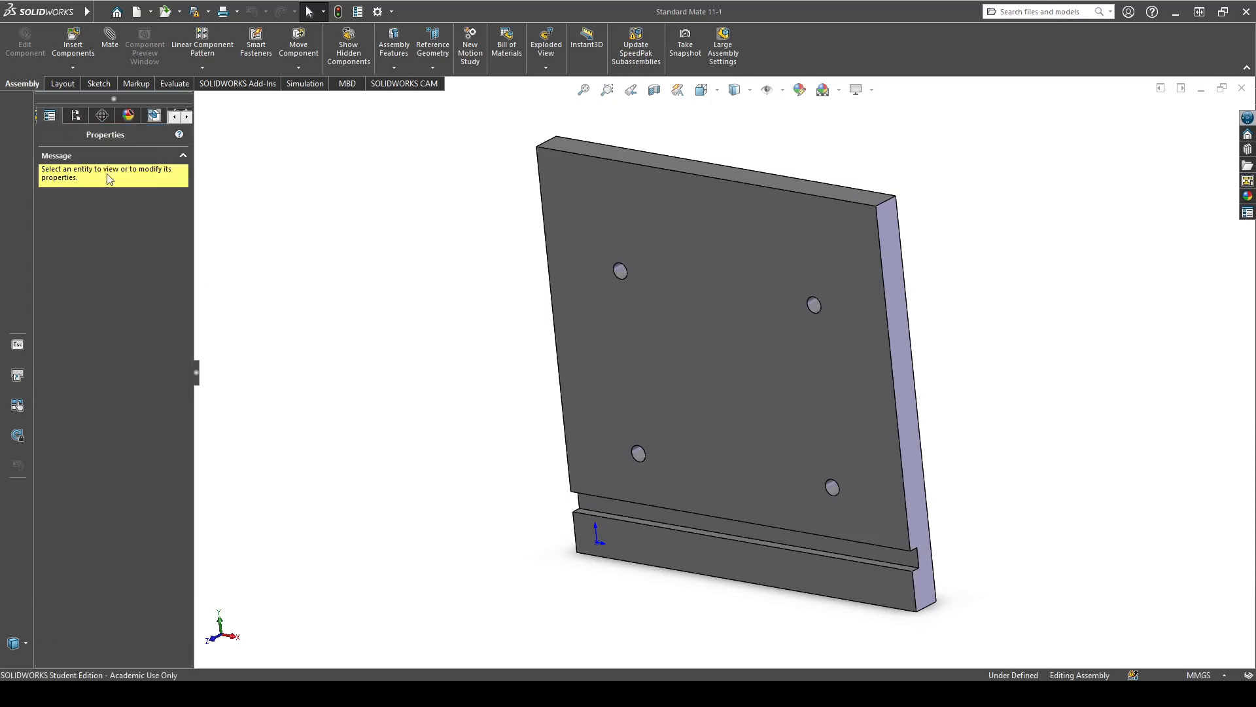
left_click(174, 119)
left_click(50, 116)
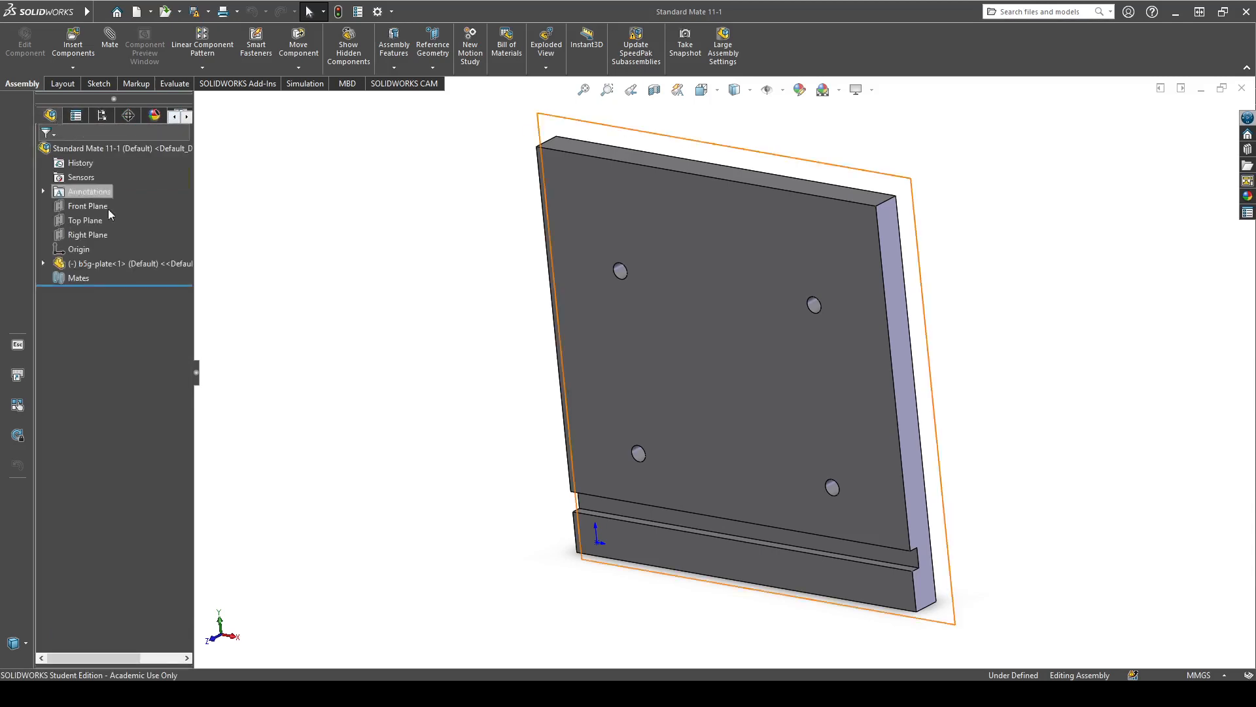
- Start the Mate command with the b5g-plate component selected and stop it from staying open after each use
left_click(102, 267)
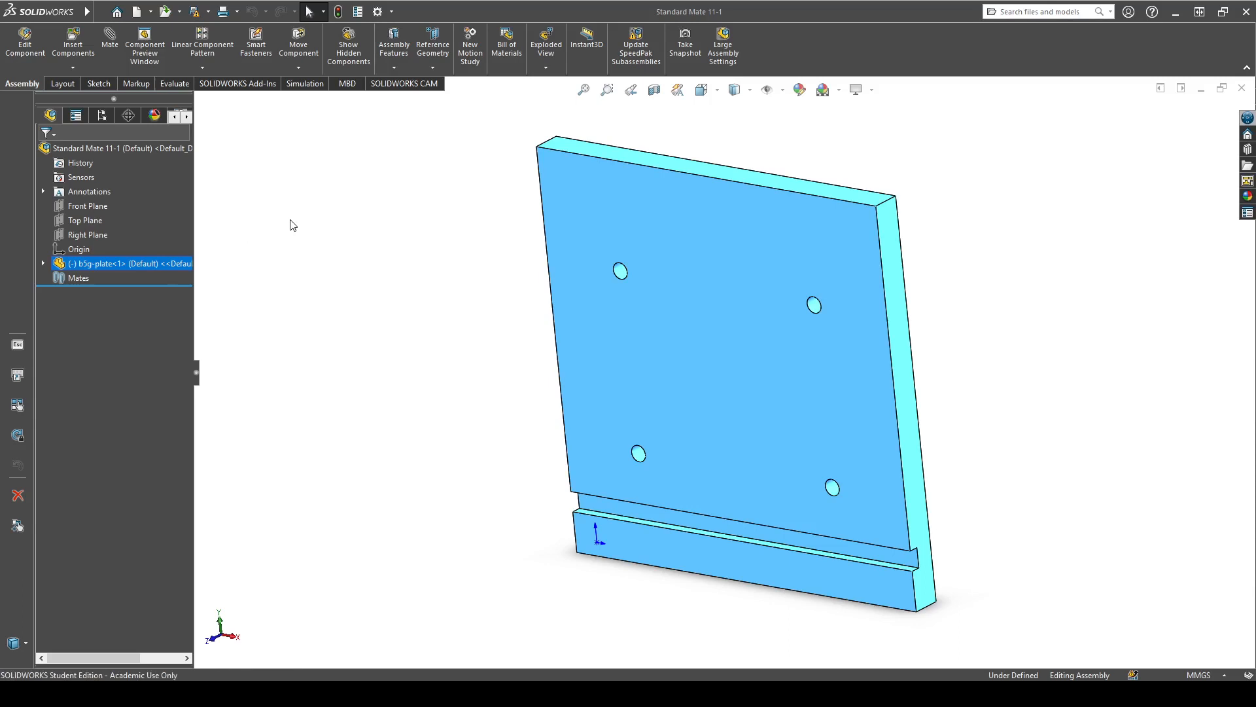
key("m")
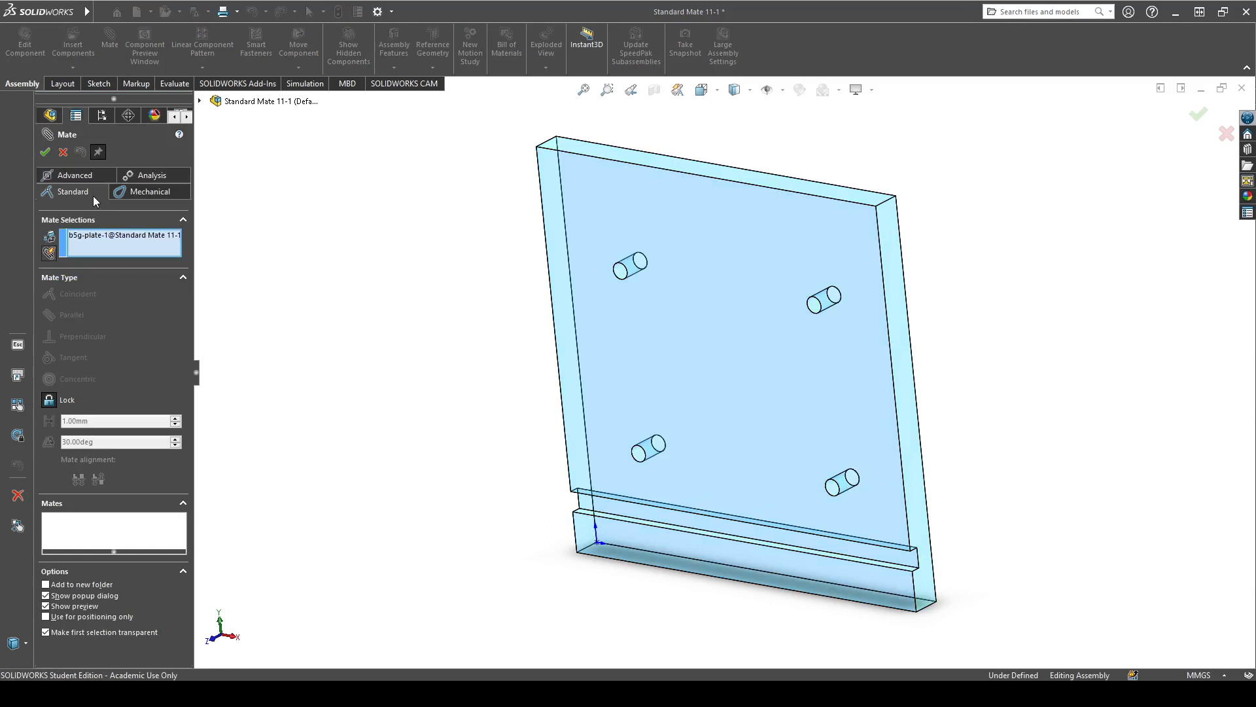
left_click(99, 152)
- Remove the b5g-plate component from the mate selections so that the selection list is empty
left_click(603, 154)
left_click(595, 155)
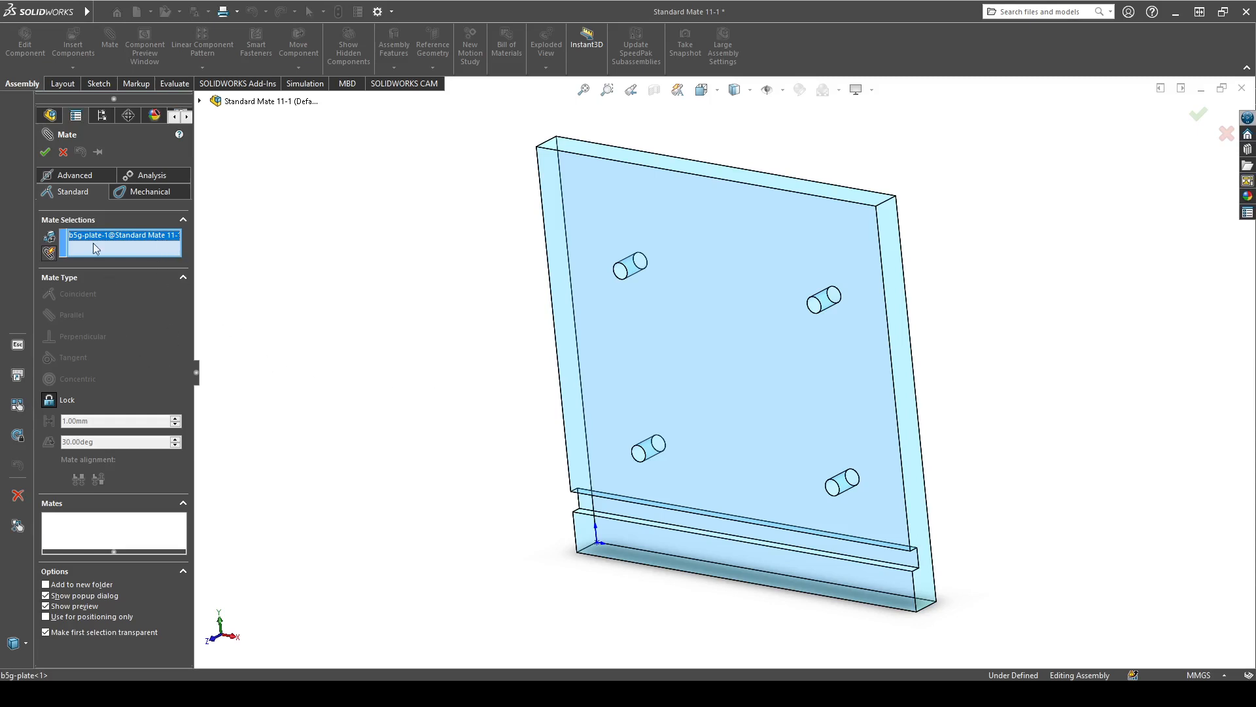
left_click(602, 152)
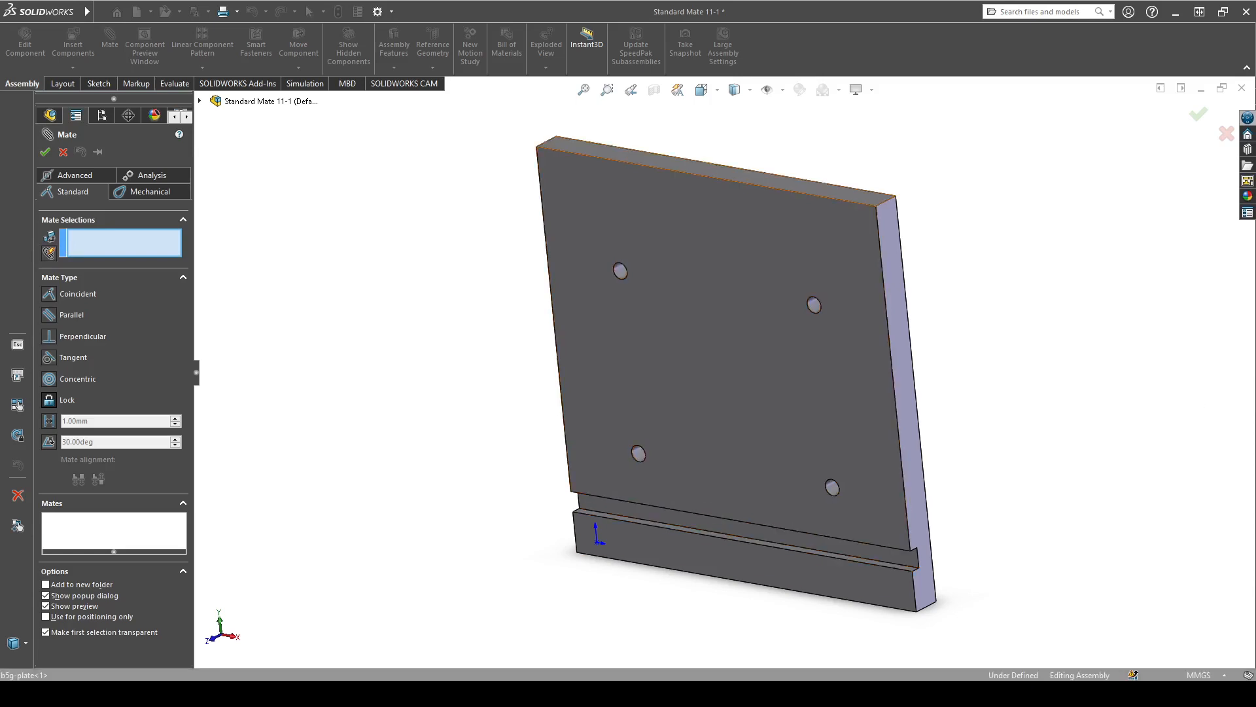
left_click(566, 147)
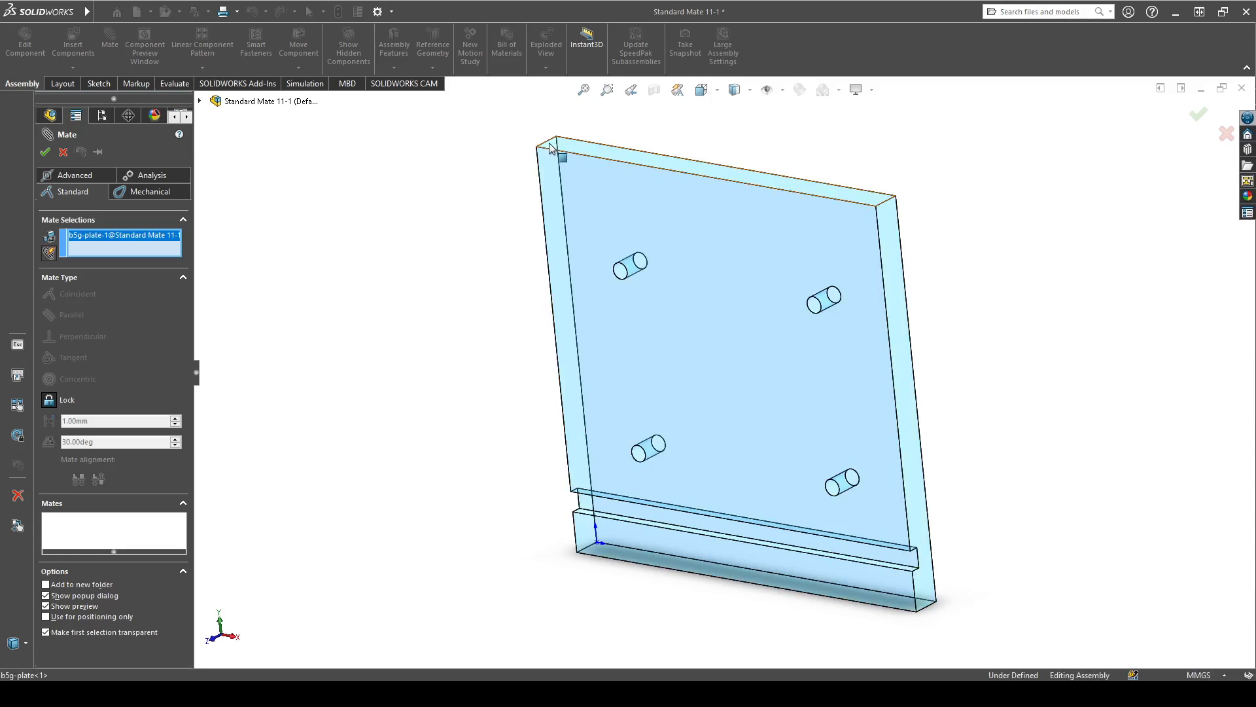
left_click(548, 144)
left_click(548, 148)
left_click(548, 145)
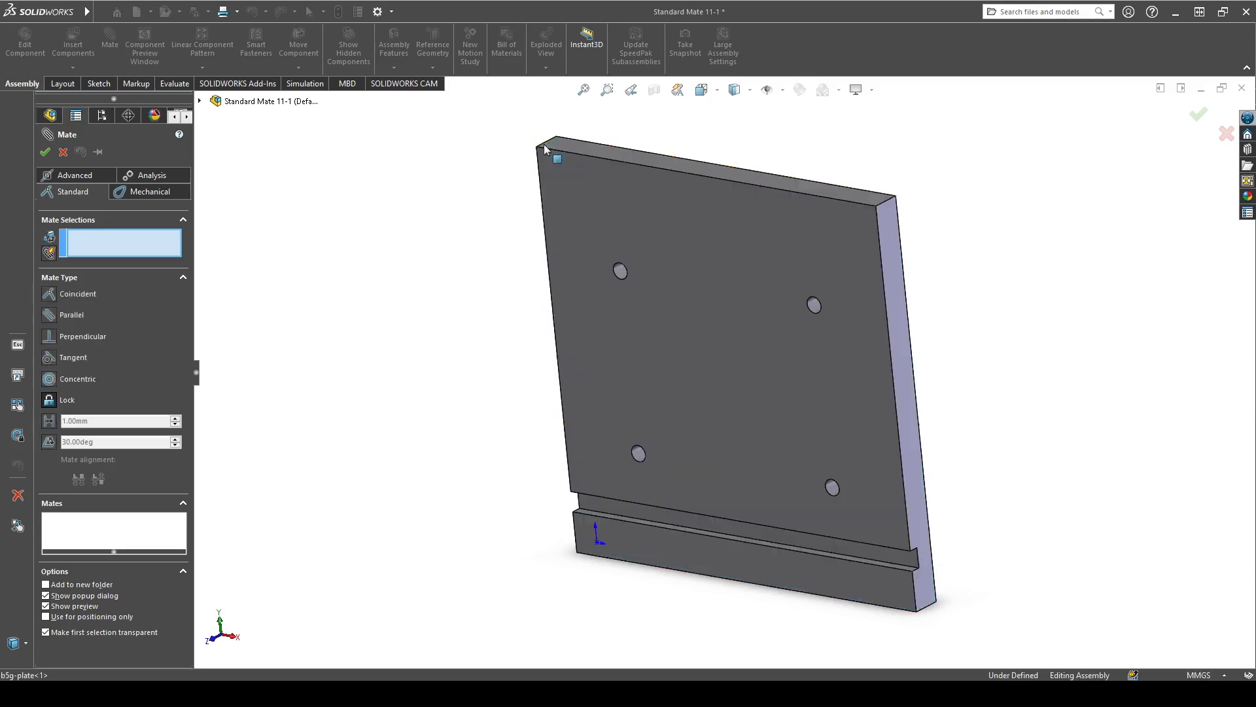
scroll(551, 129, "down", 3)
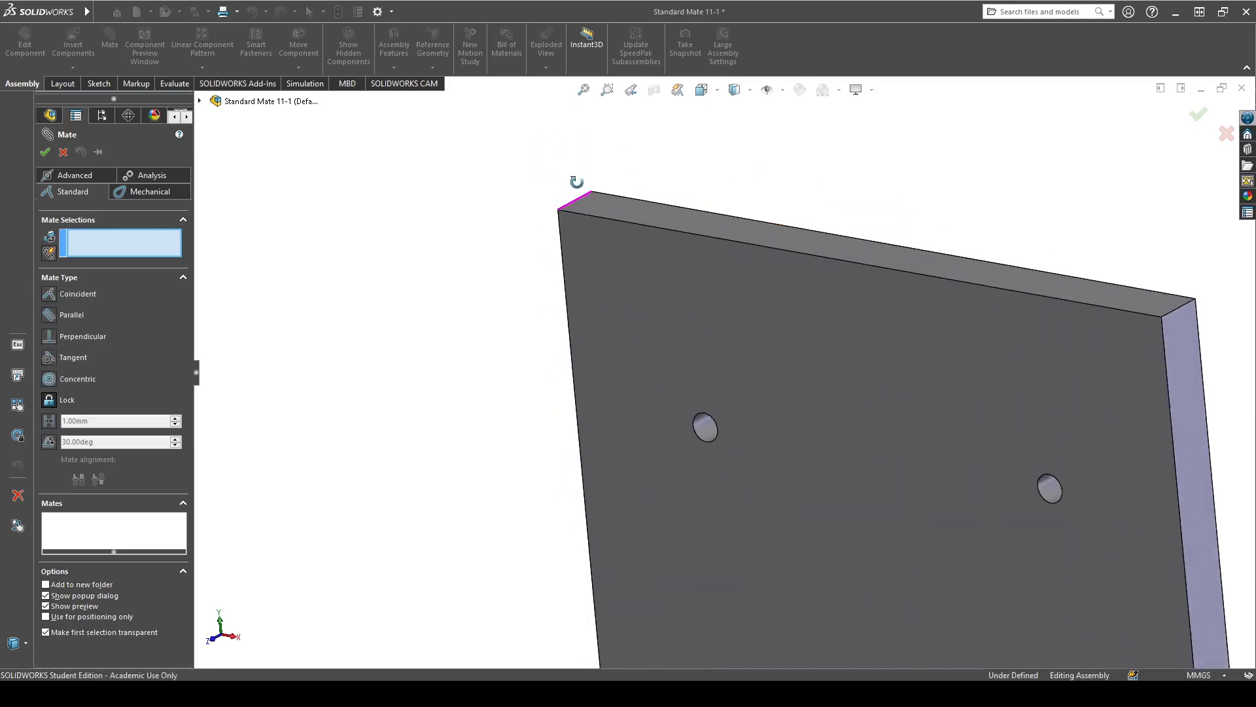
scroll(581, 242, "down", 3)
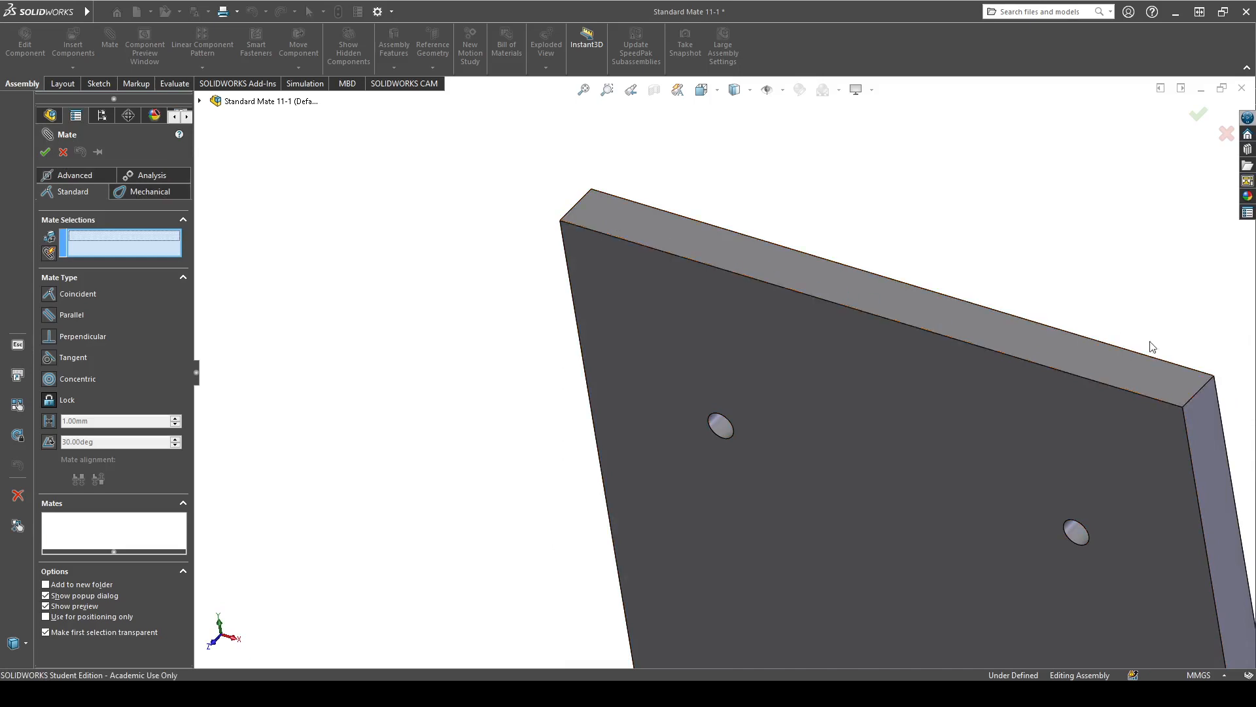
left_click(1188, 387)
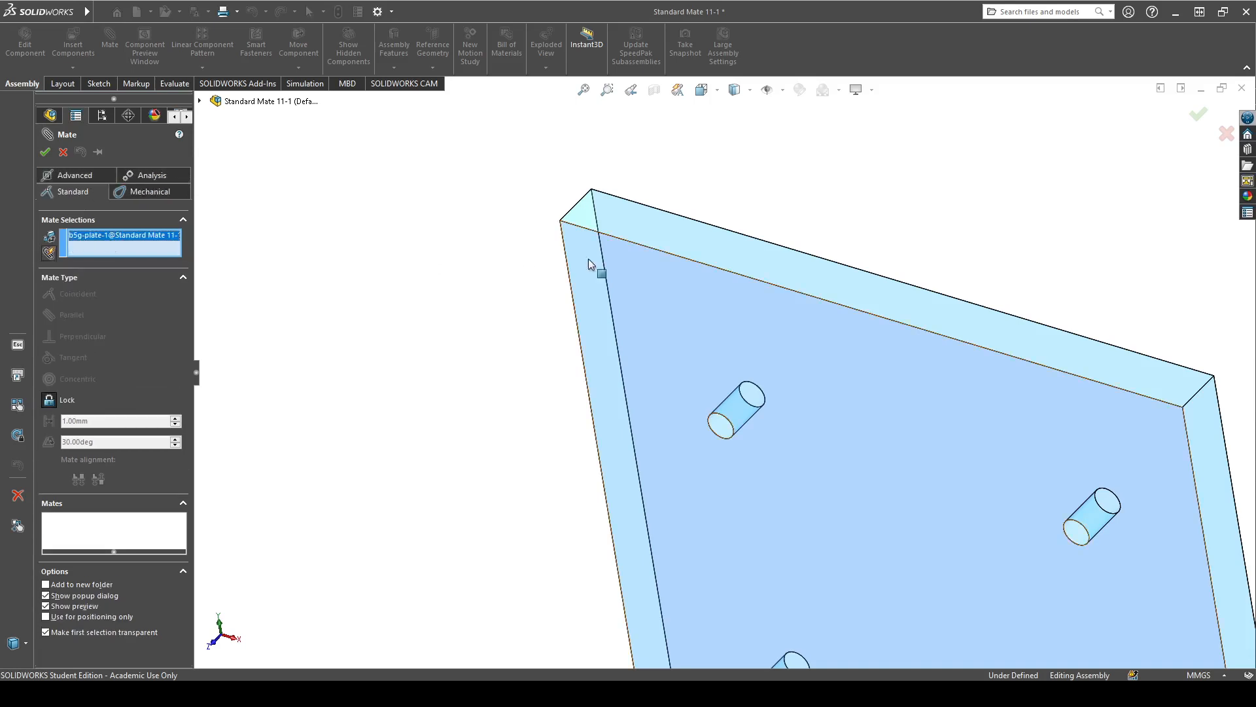
left_click(657, 277)
left_click(656, 277)
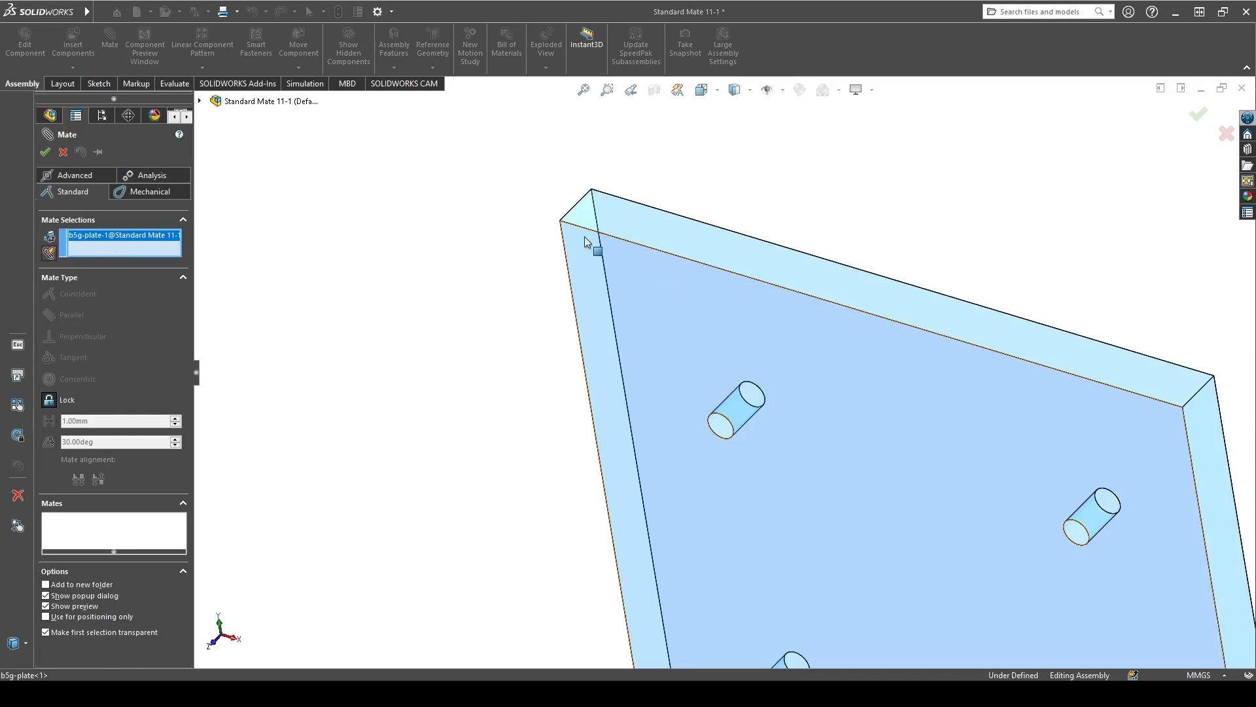
left_click(562, 231)
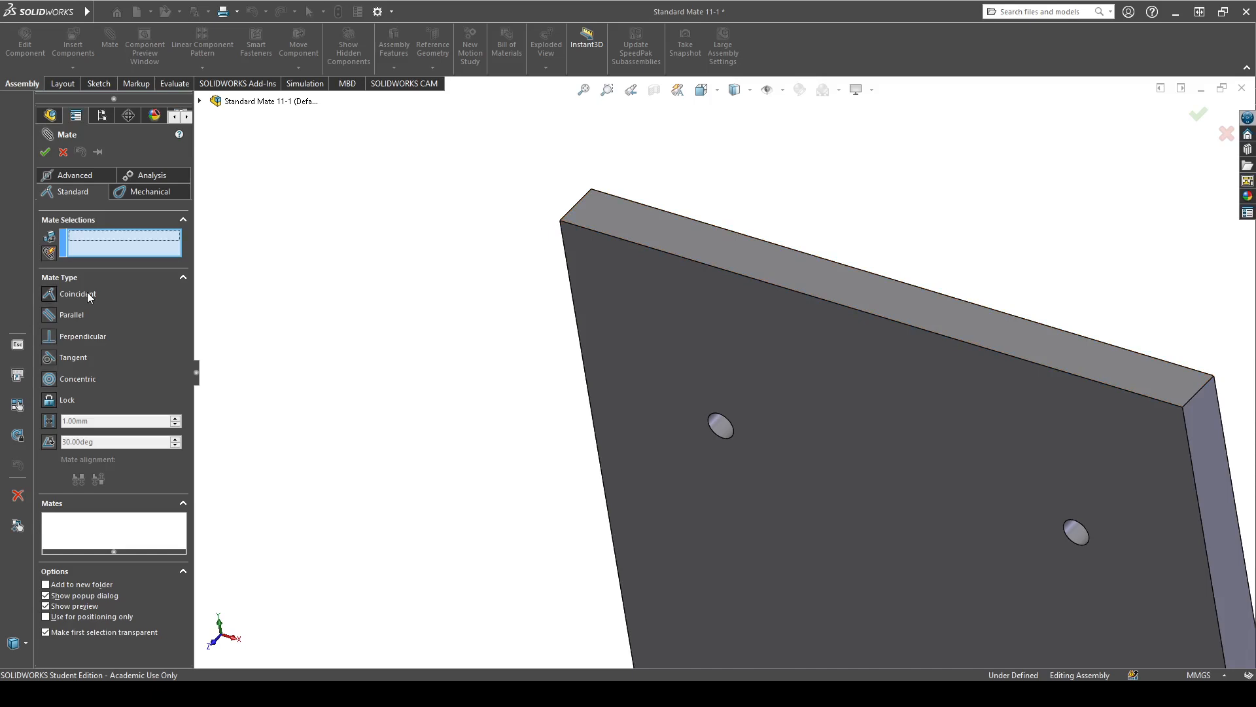
- Set the mate type to Coincident and try selecting the plate's upper narrow face before clearing it again
left_click(614, 217)
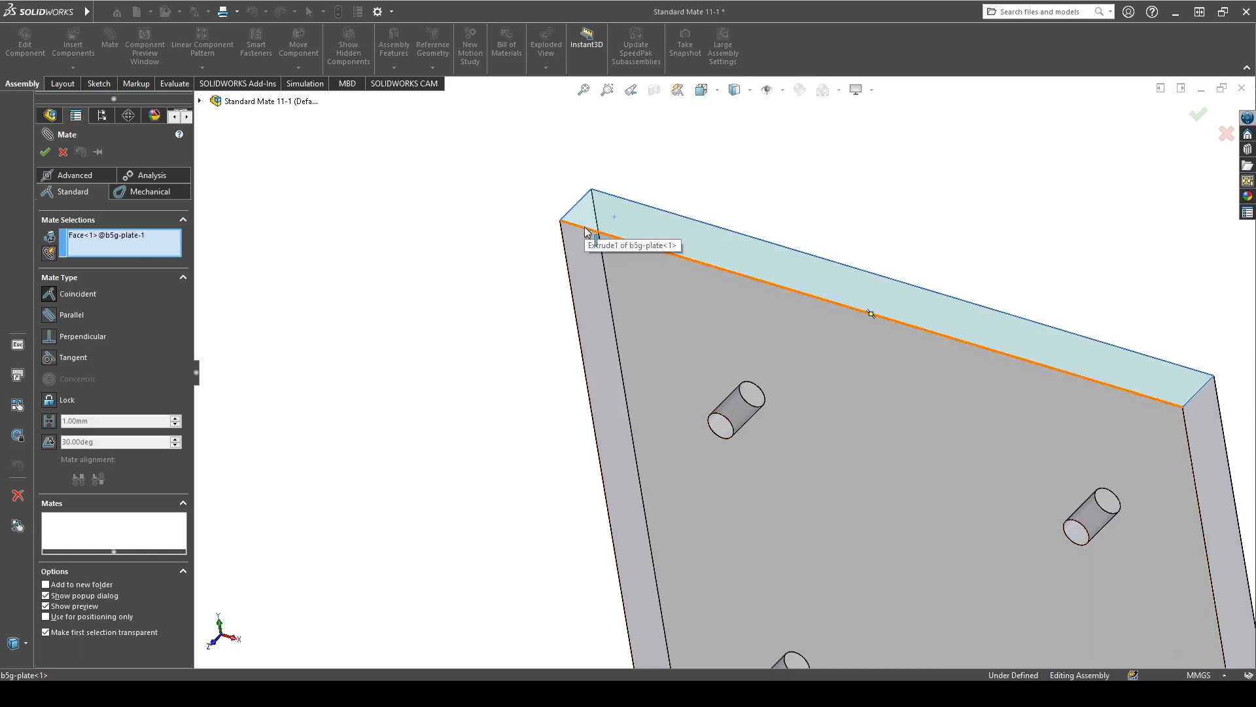
left_click(649, 222)
scroll(546, 362, "up", 5)
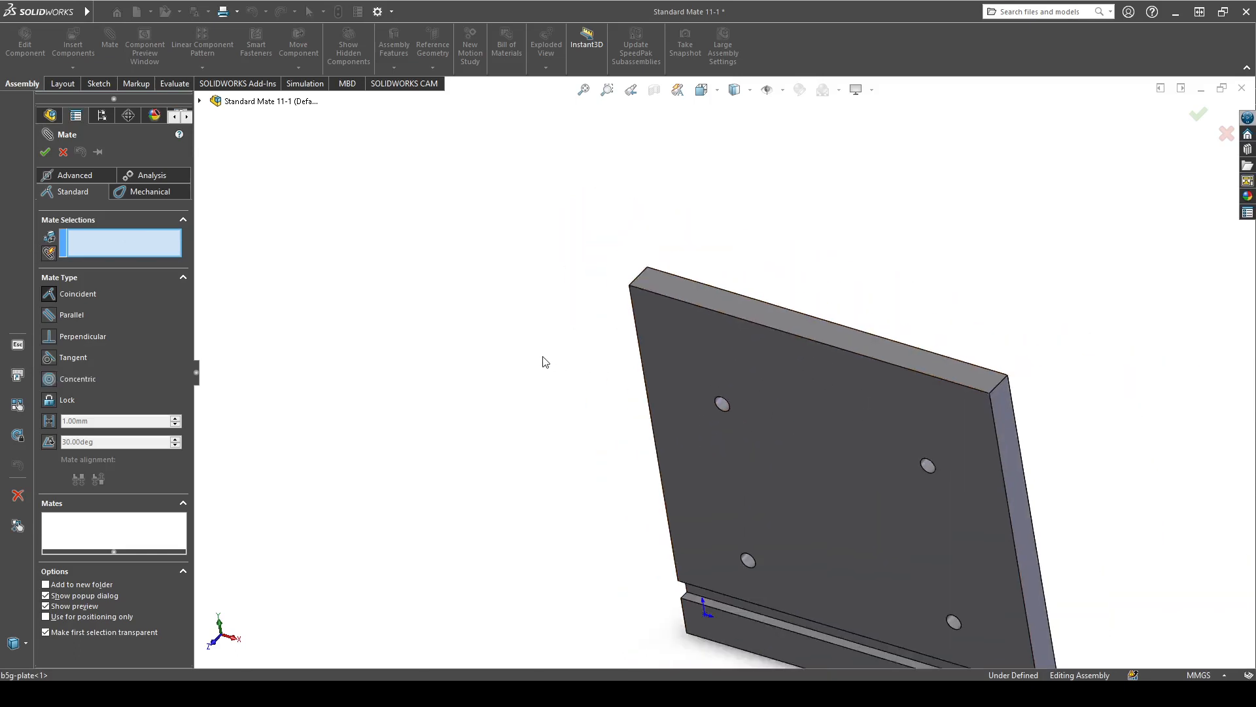
middle_click_drag(793, 483, 996, 310)
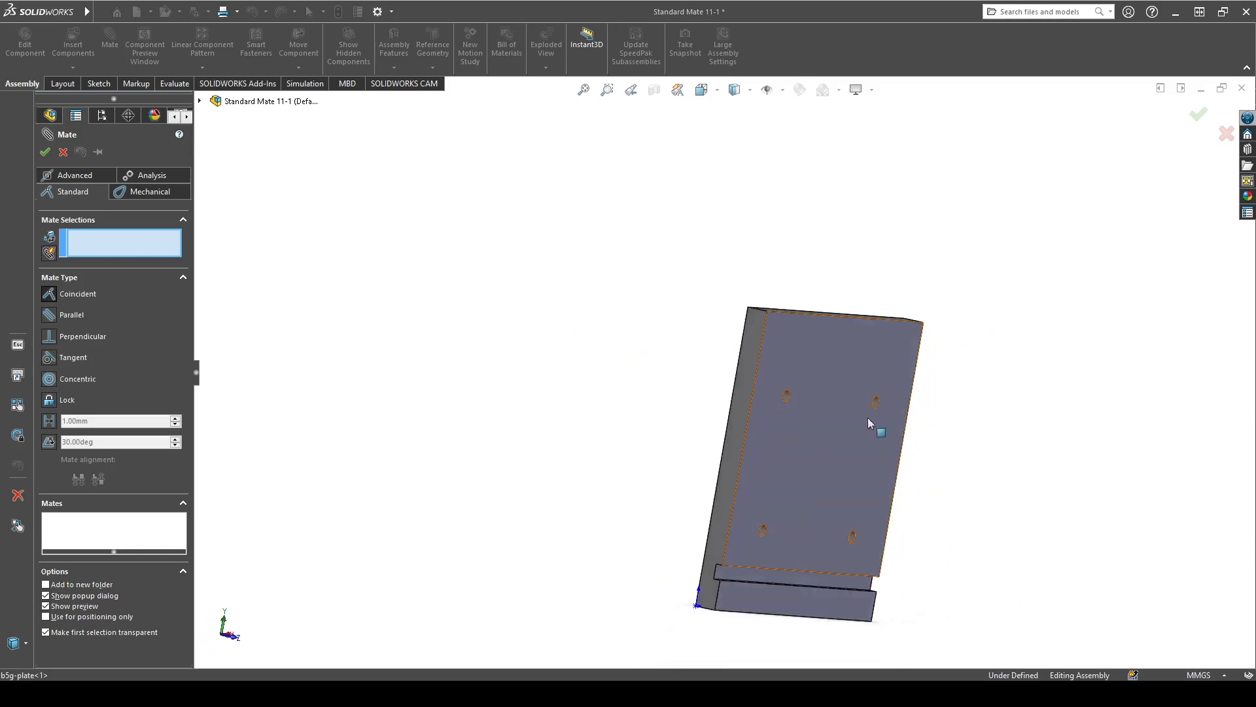
middle_click_drag(869, 418, 930, 488)
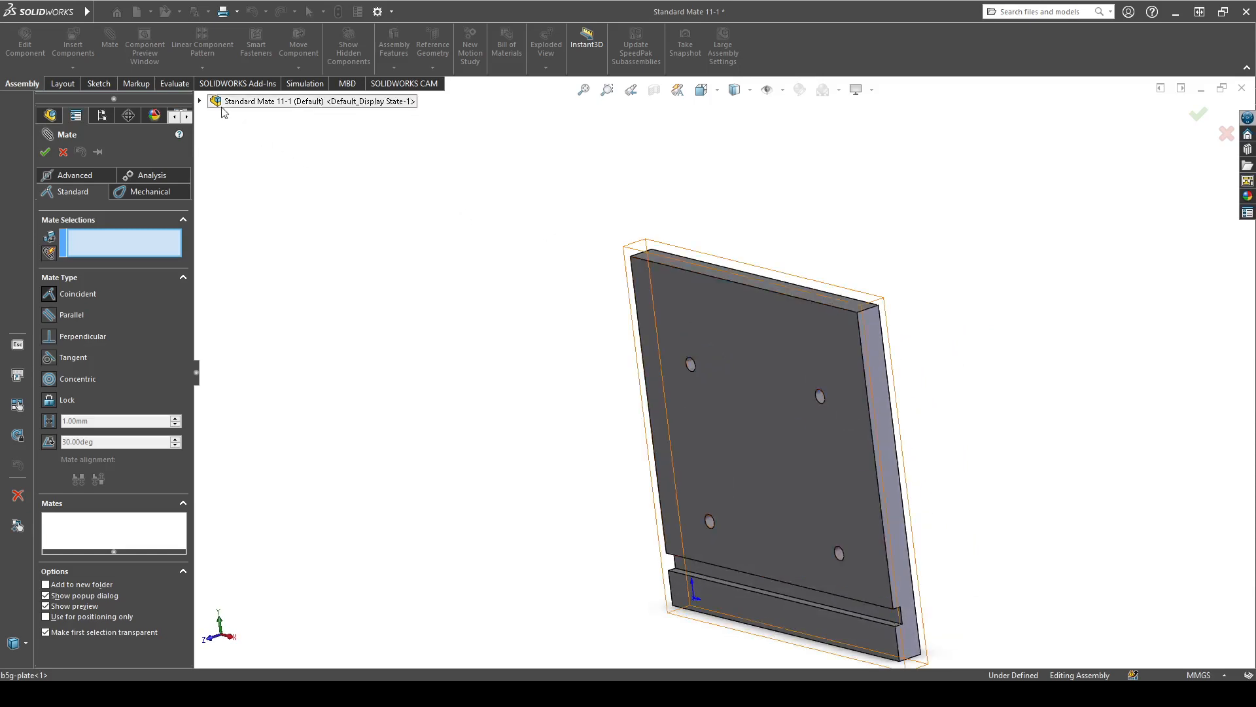
- Try a coincident mate between the assembly's Top Plane and the plate's large back face
left_click(199, 101)
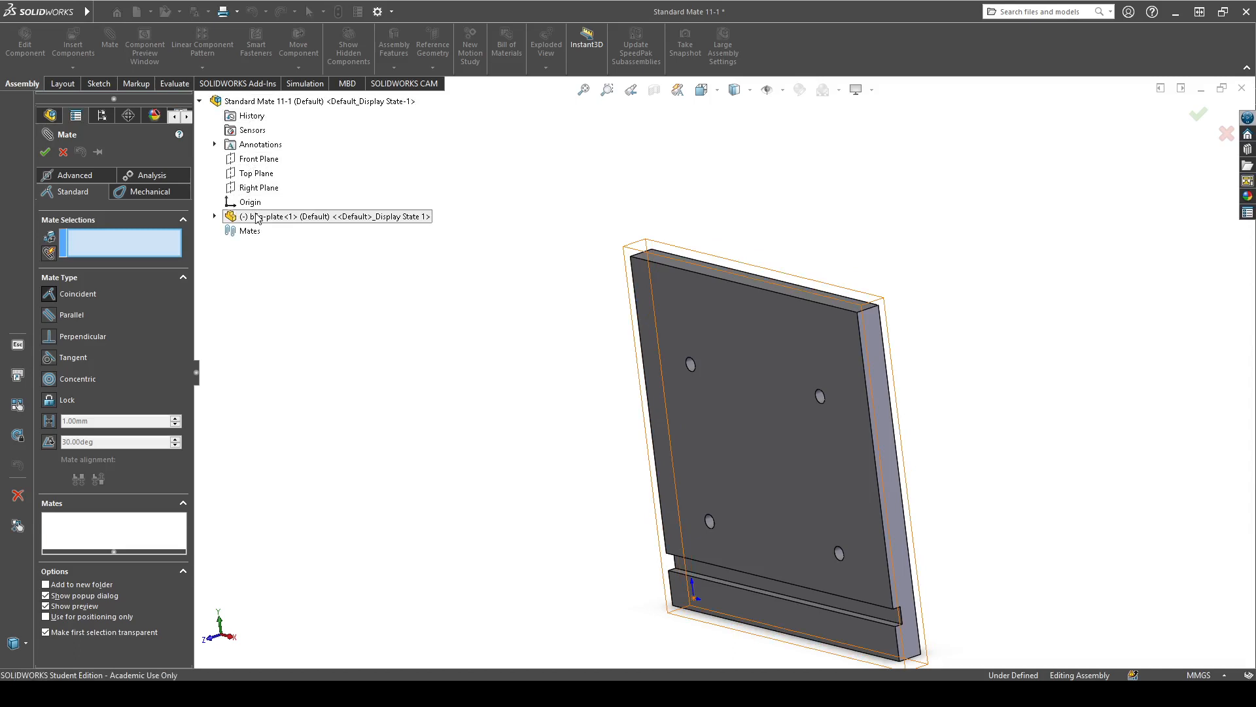
left_click(258, 176)
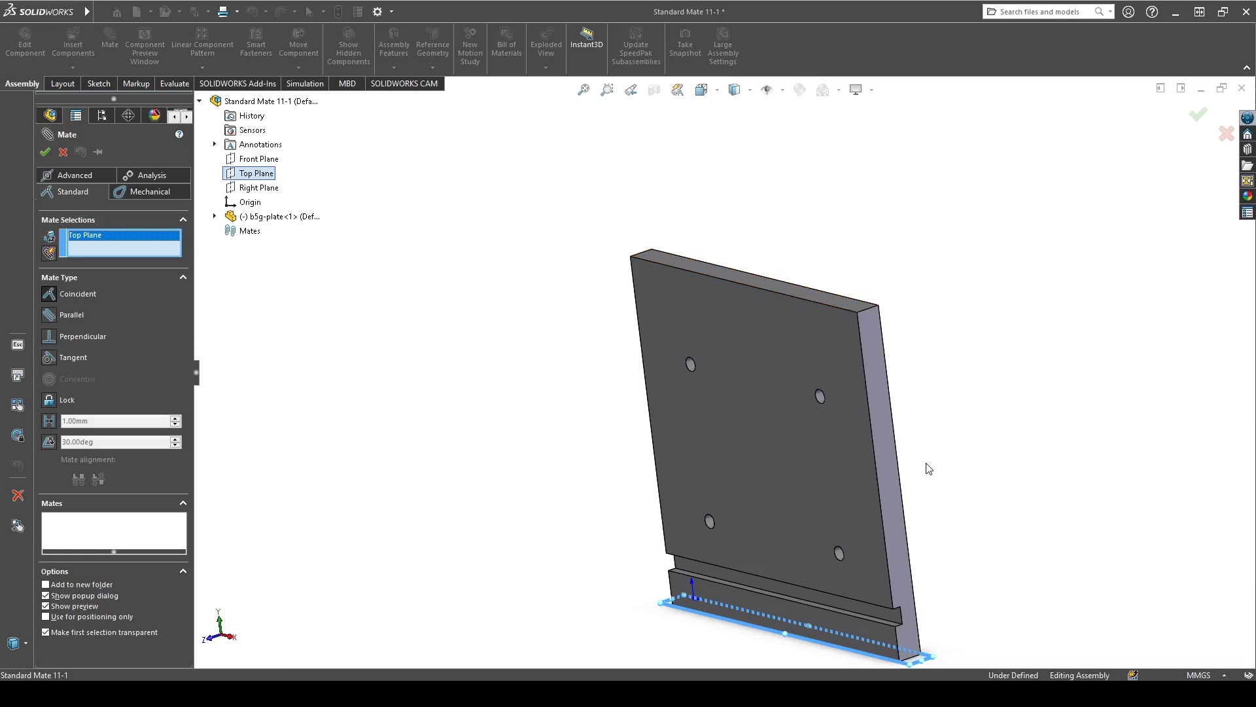
middle_click_drag(925, 469, 753, 422)
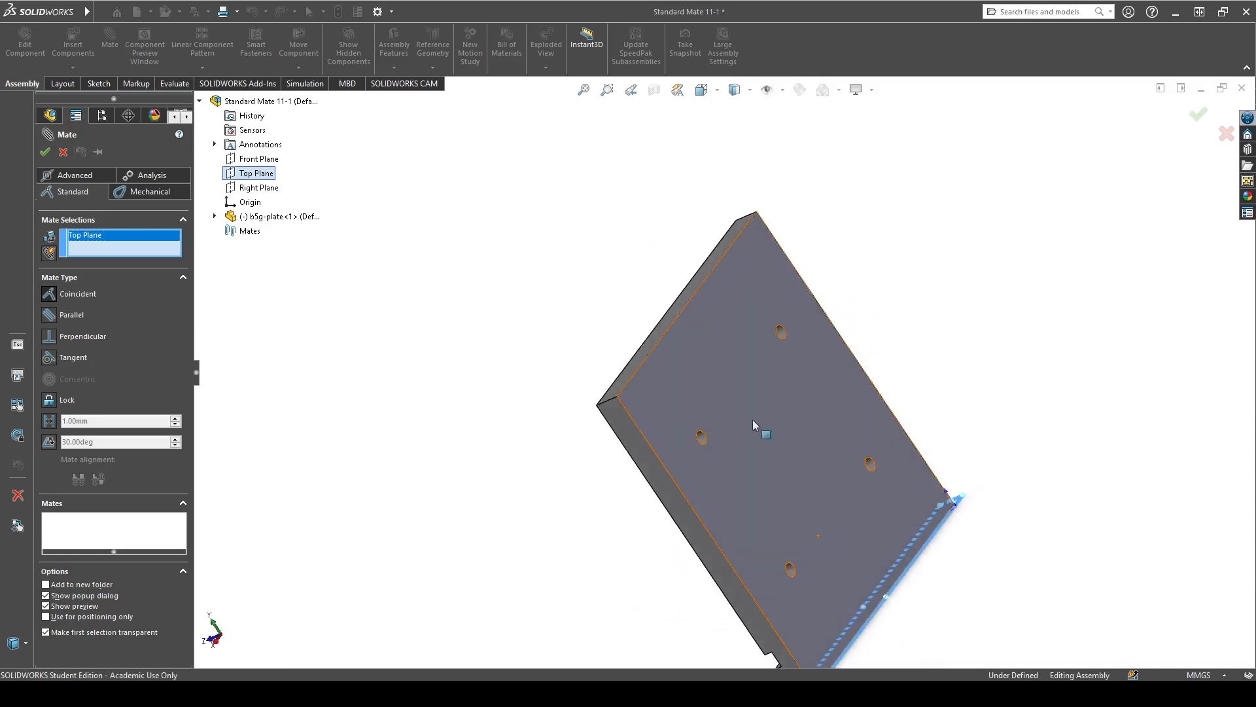
left_click(720, 347)
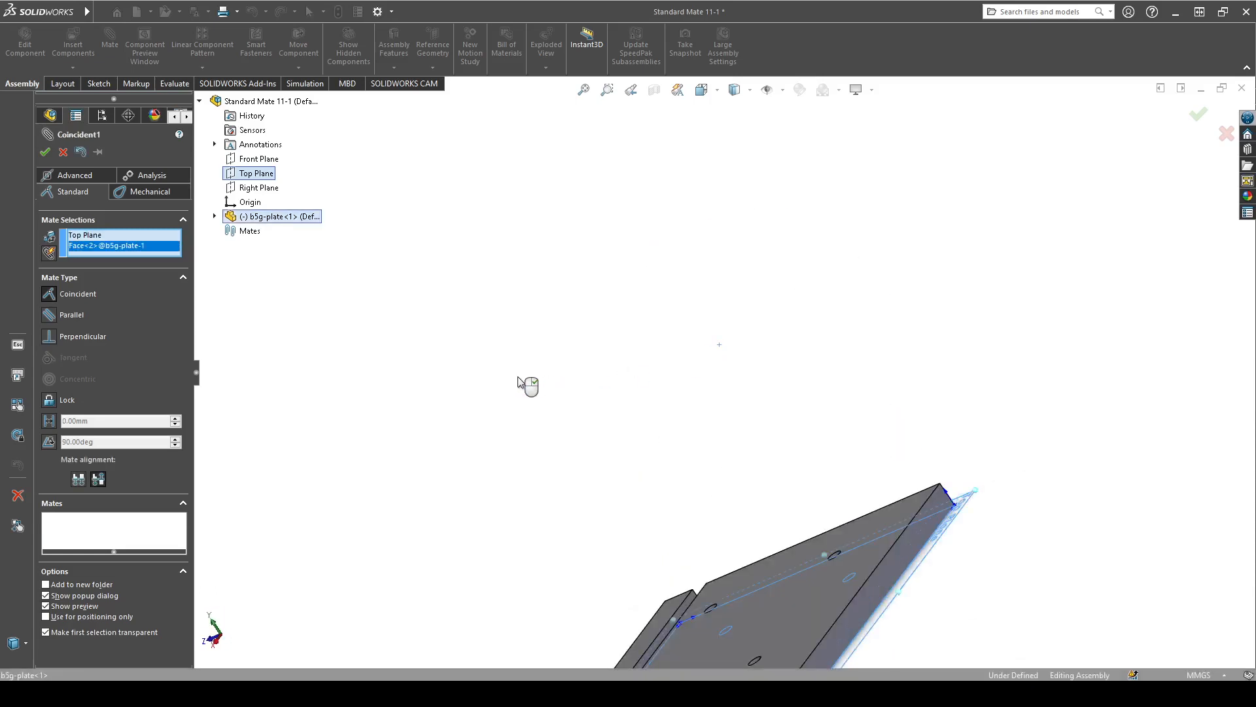
middle_click_drag(640, 499, 560, 364)
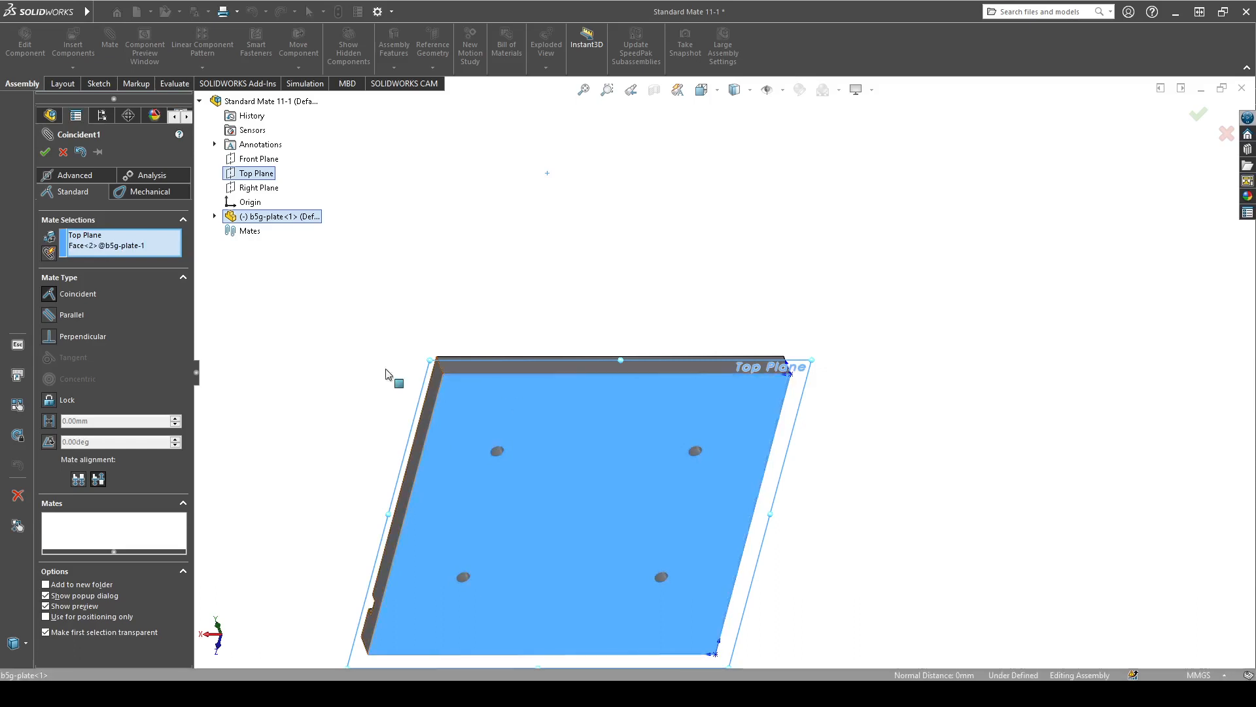
- Remove the plate's back face from the mate selections, keeping the Top Plane selected
left_click(88, 247)
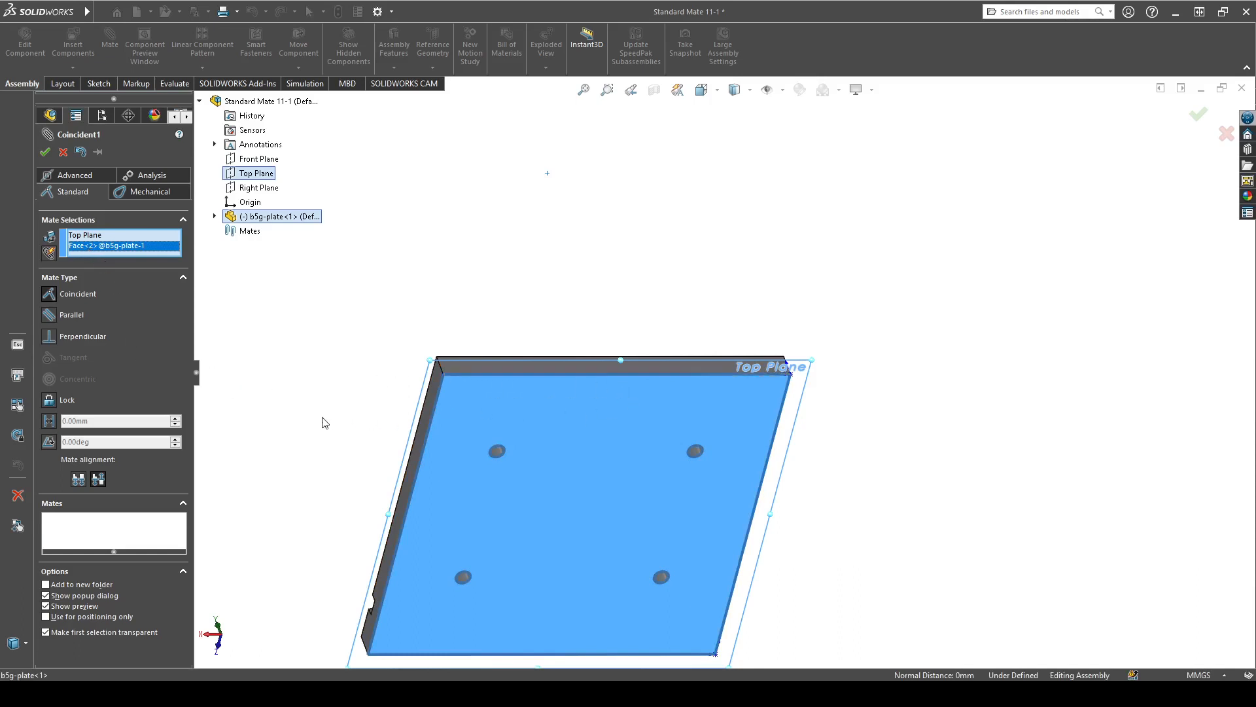
middle_click_drag(324, 422, 636, 387)
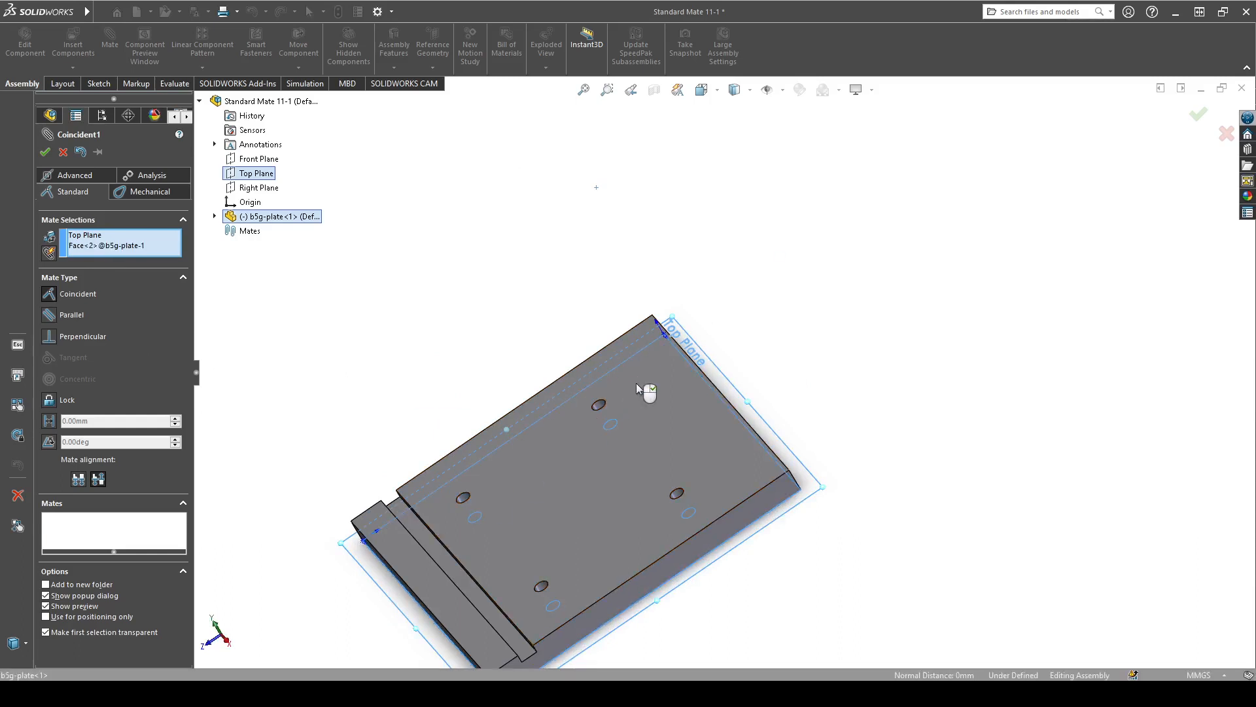
left_click(600, 354)
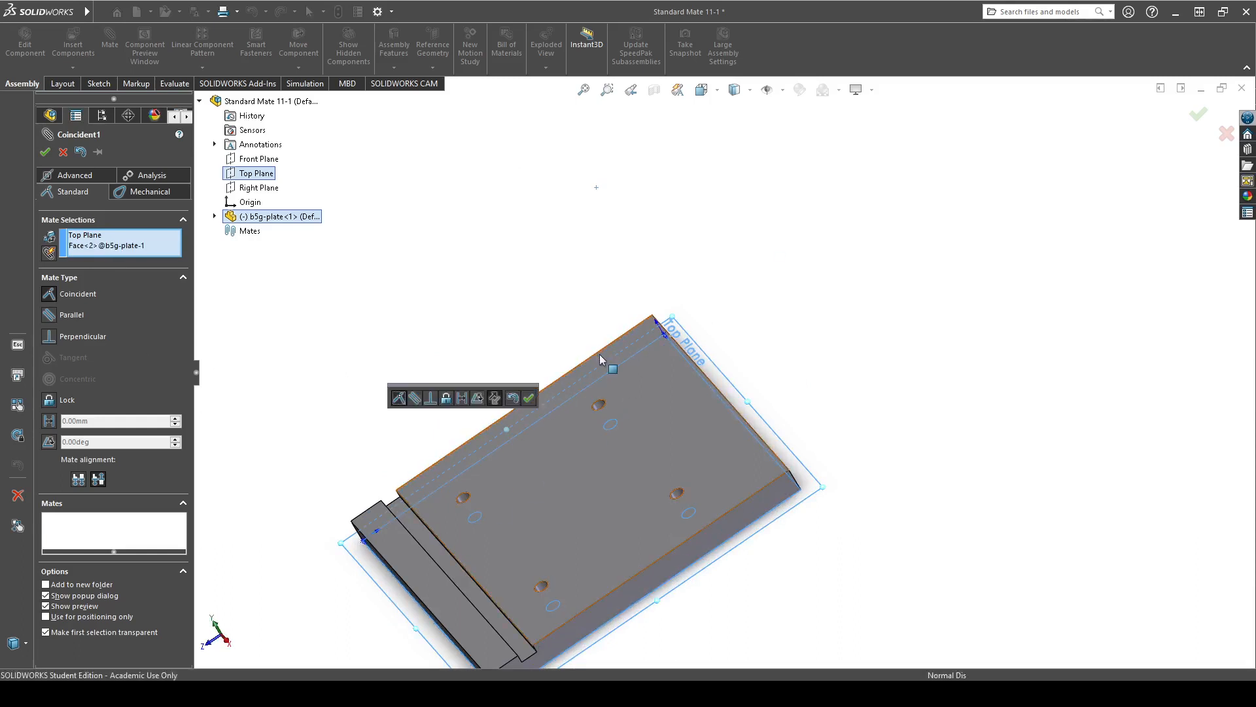
key("Delete")
left_click(108, 235)
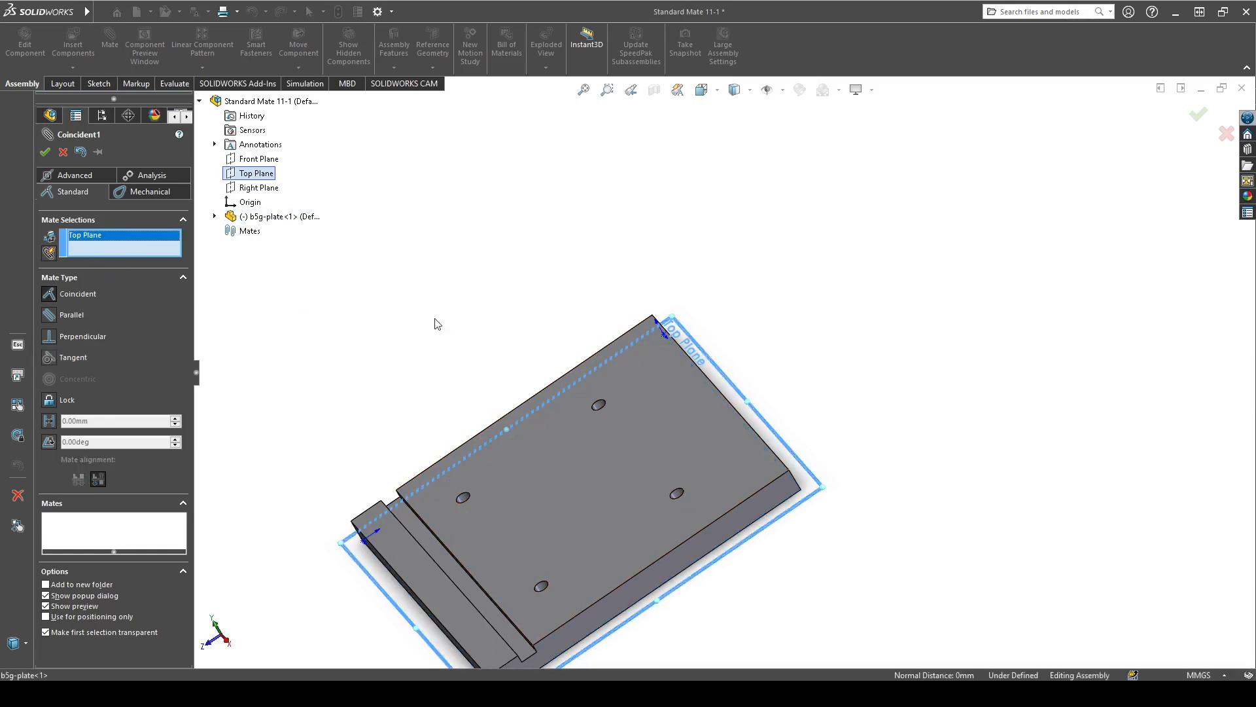
- Reselect the plate's back face to preview the mate with the Top Plane, and take the face out again
middle_click_drag(482, 340, 382, 308)
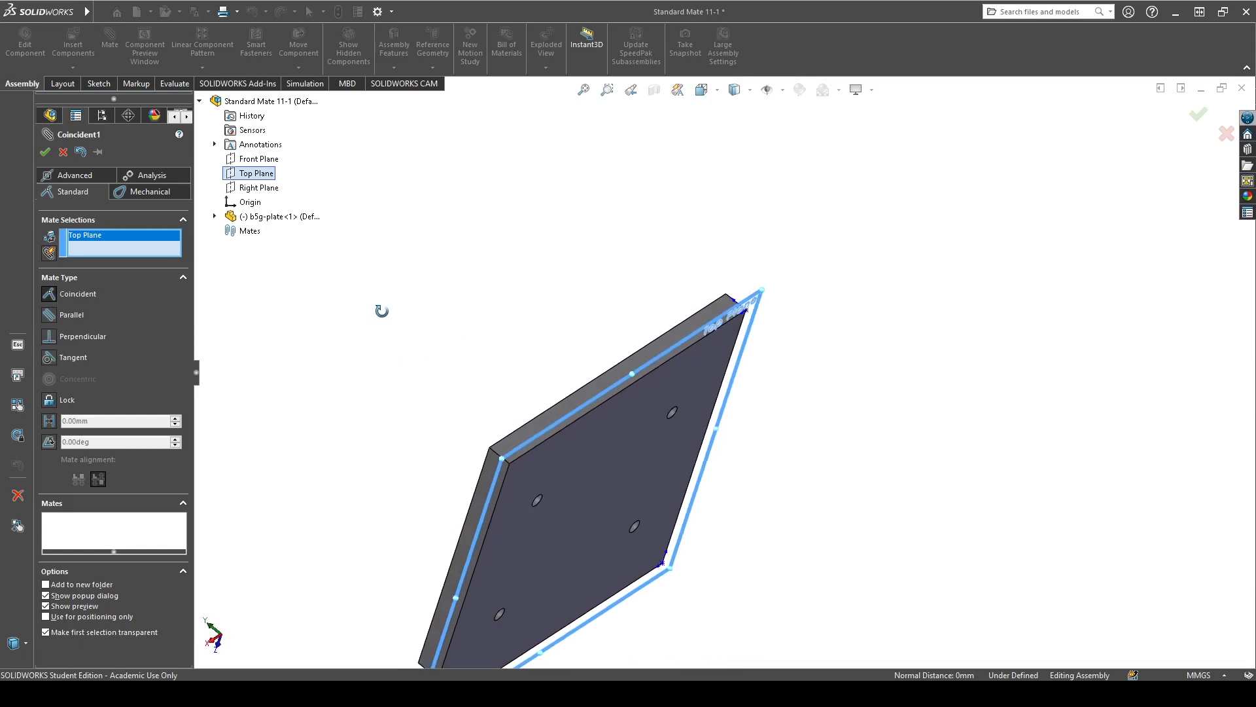
left_click(518, 471)
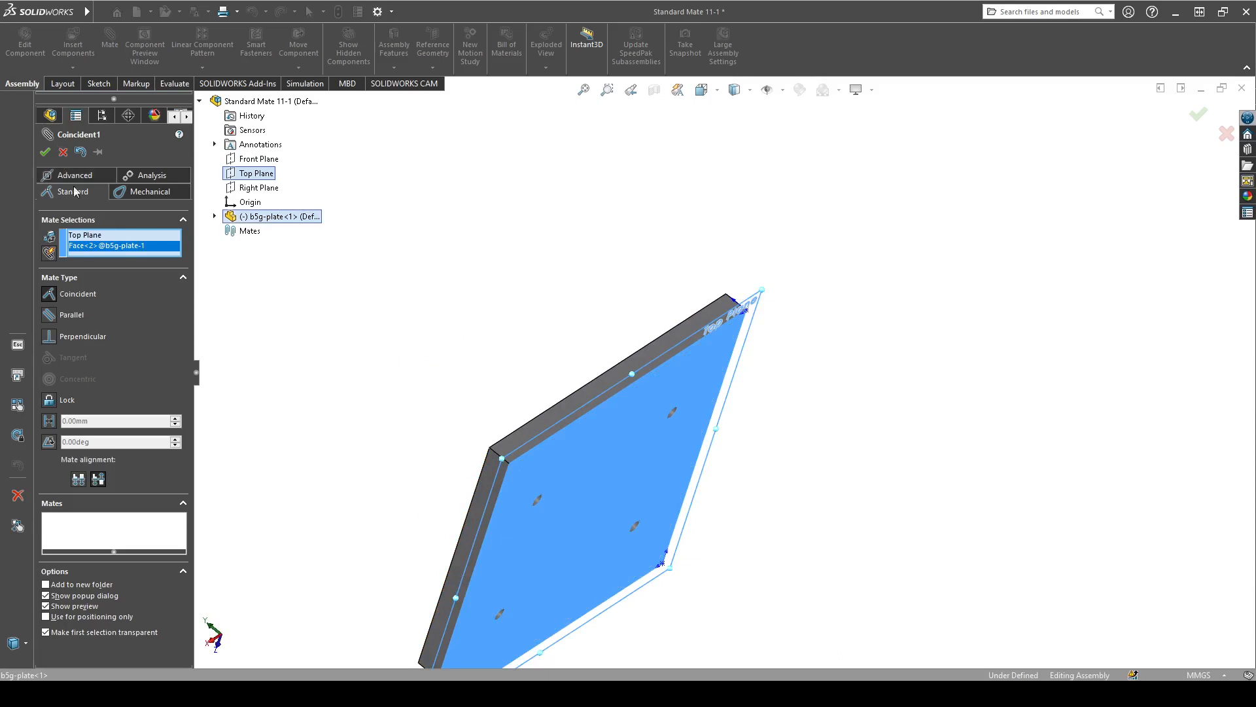
middle_click_drag(433, 477, 603, 390)
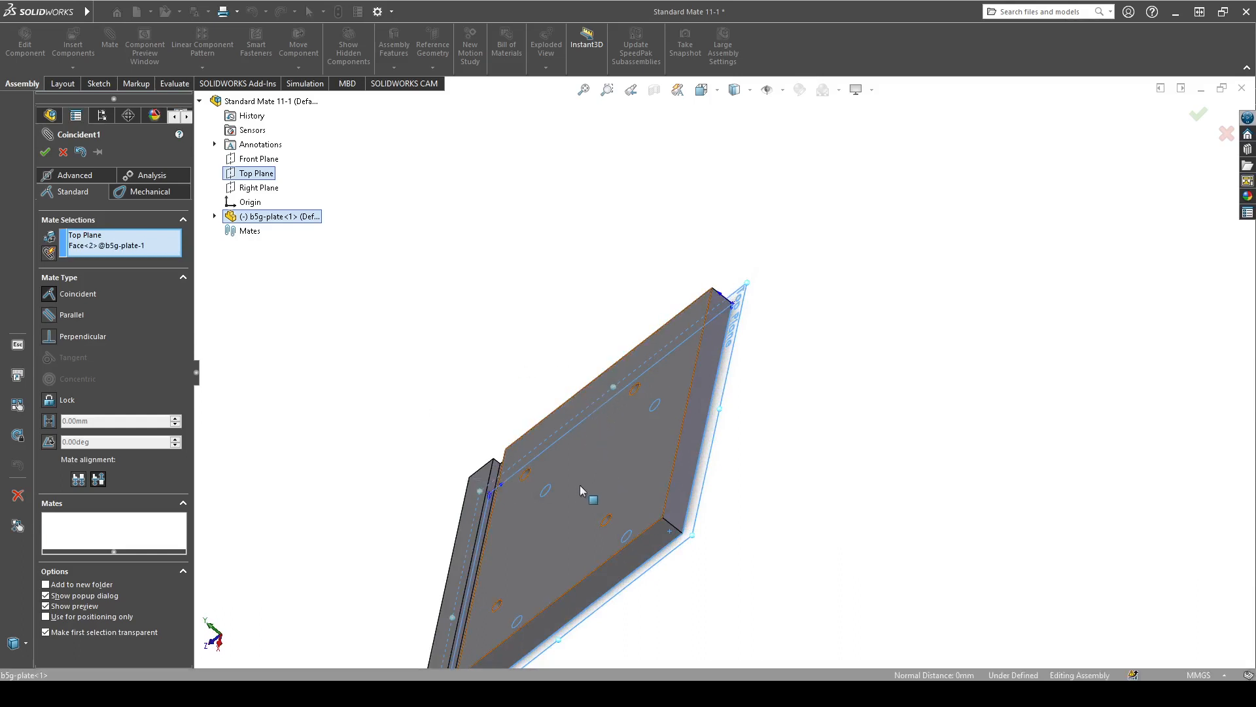
left_click(150, 247)
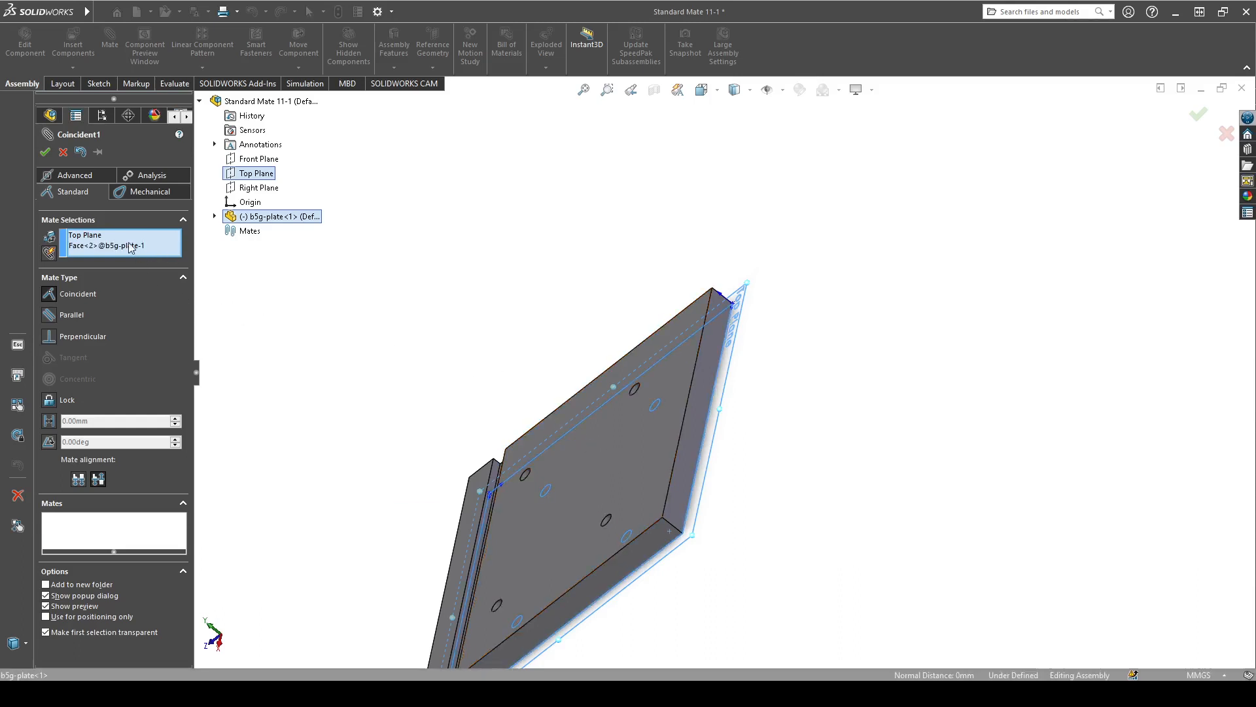
left_click(131, 247)
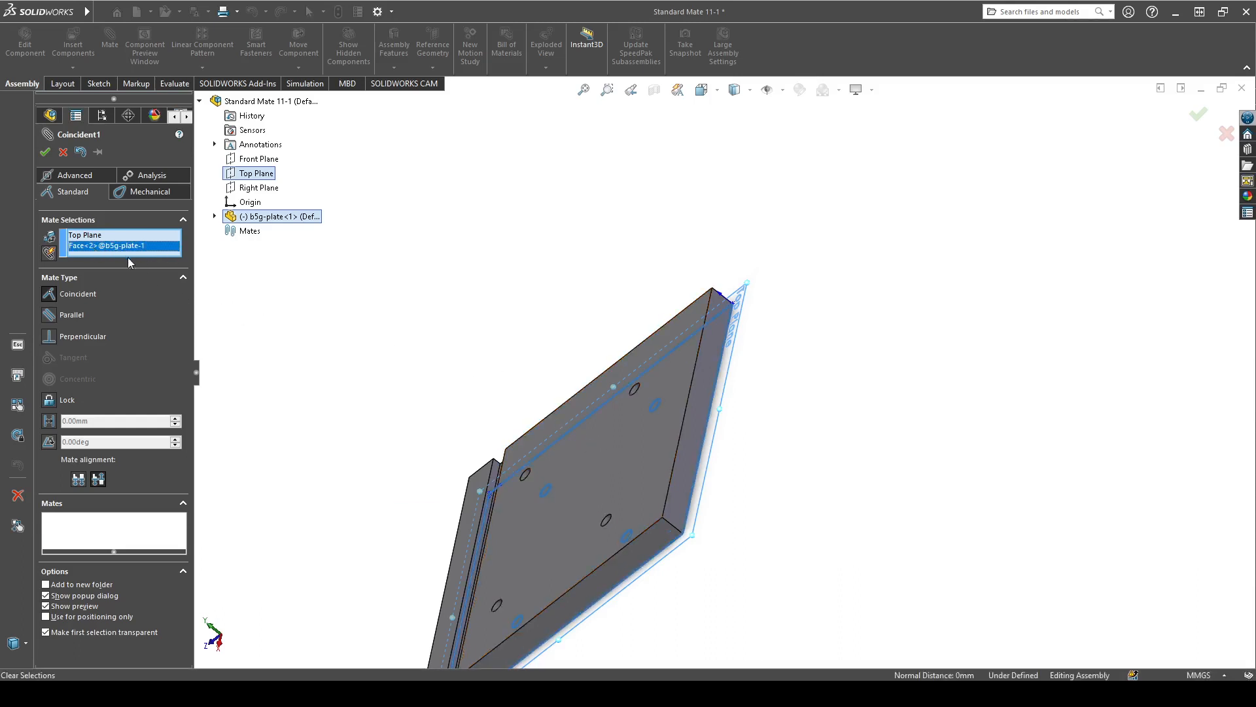
key("Delete")
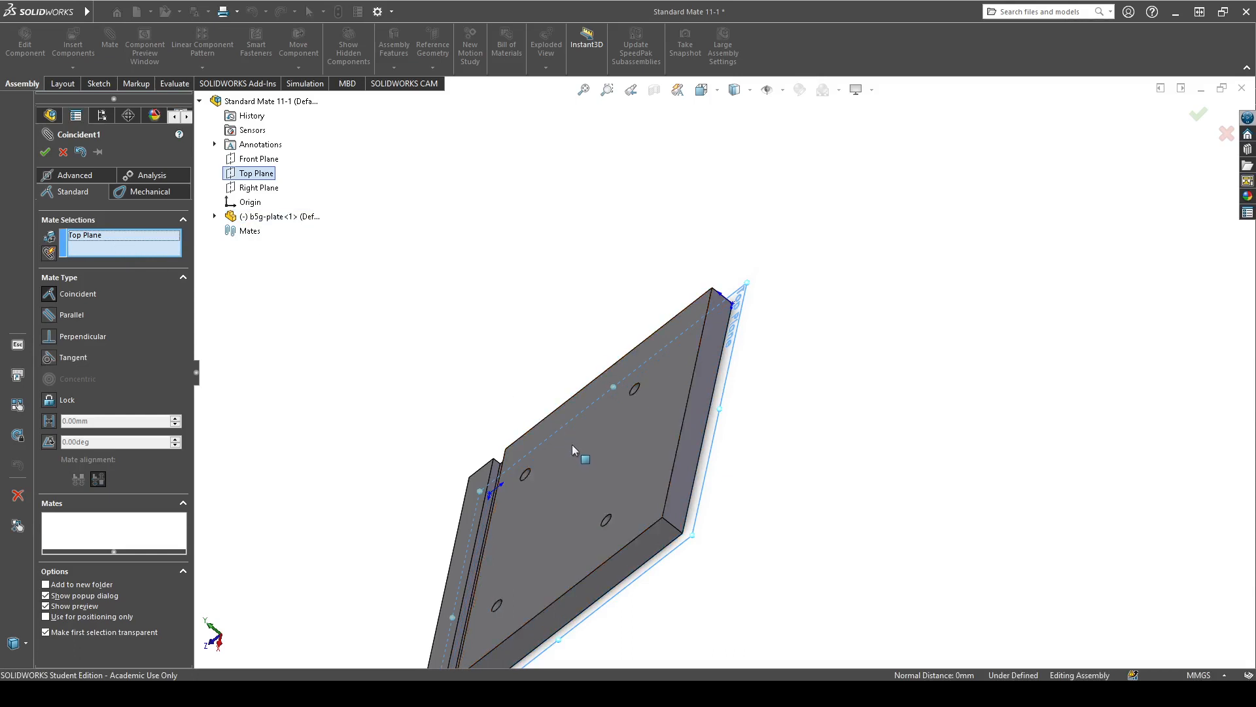
- Try a coincident mate between the Top Plane and the plate's grooved front face, and clear all mate selections
left_click(572, 445)
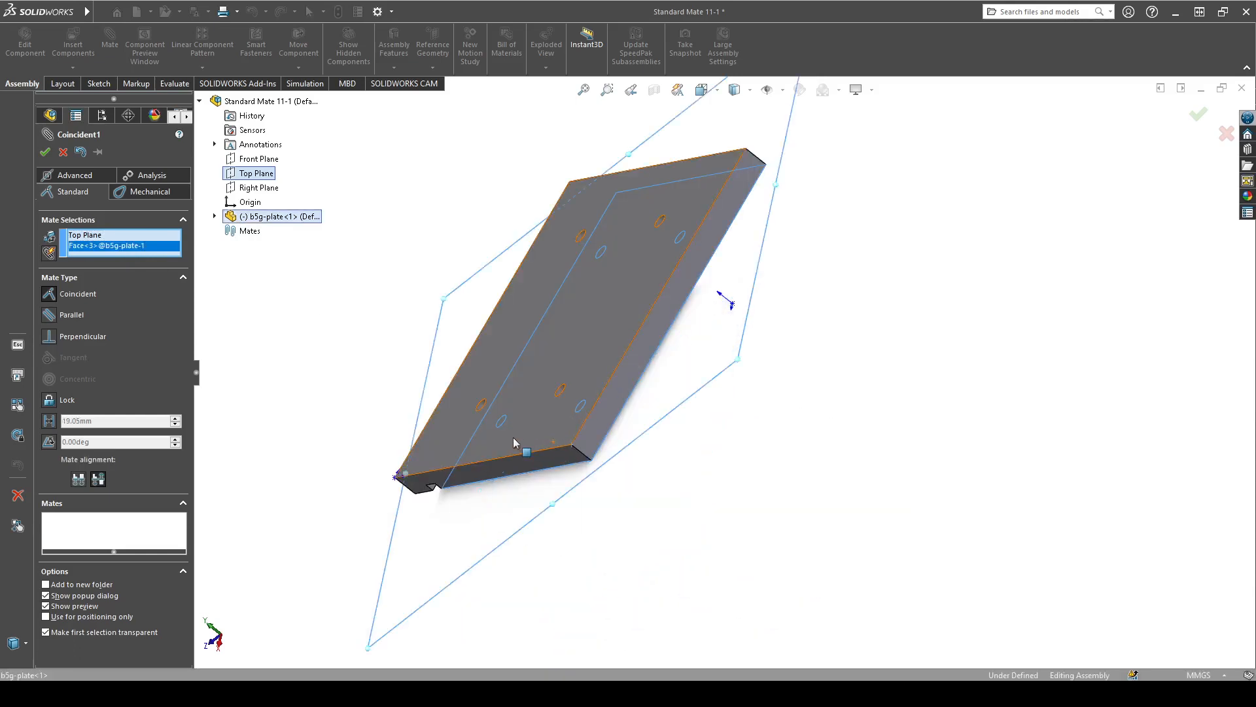
middle_click_drag(373, 345, 472, 360)
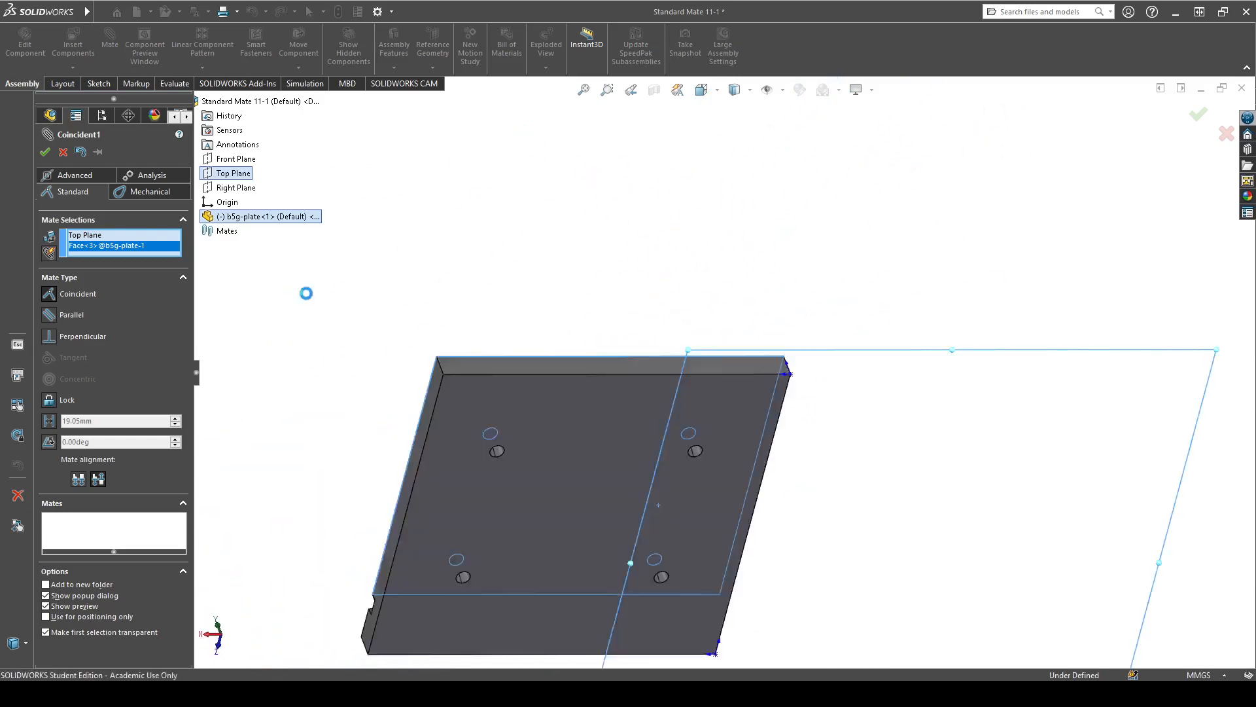
key("Escape")
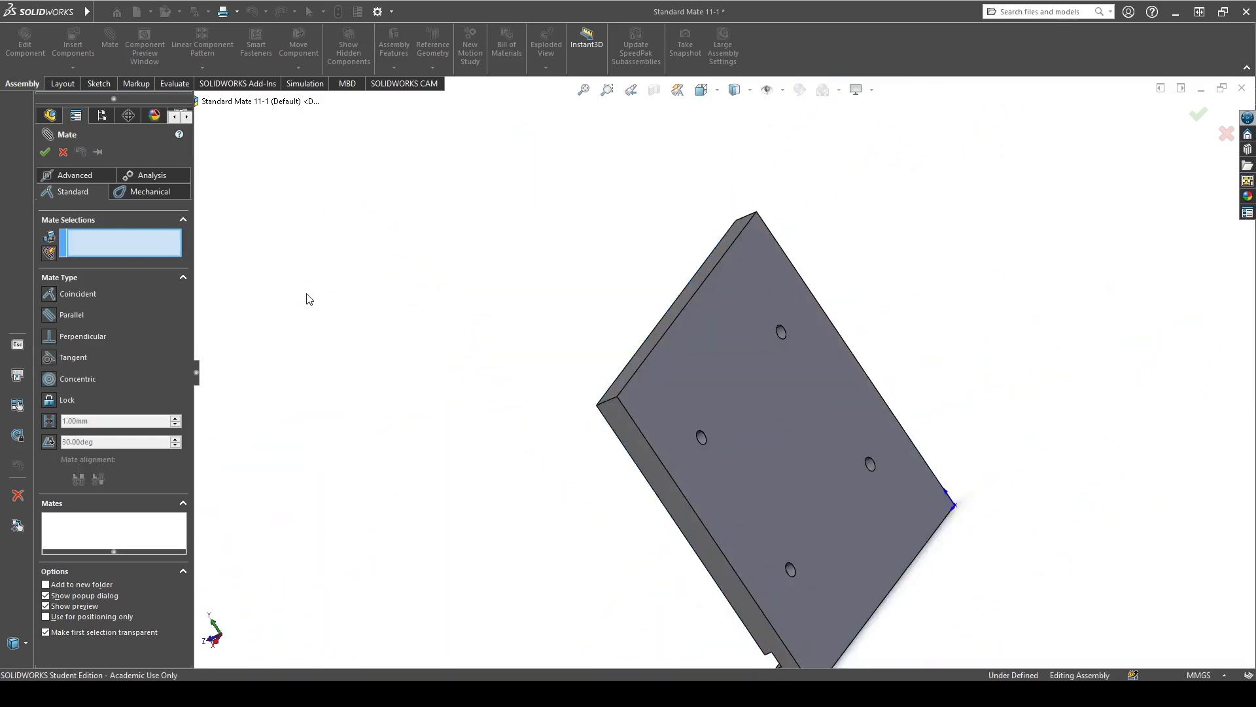
- Try a coincident mate between the plate's narrow end face opposite the groove and the assembly's Top Plane
middle_click_drag(359, 393, 429, 325)
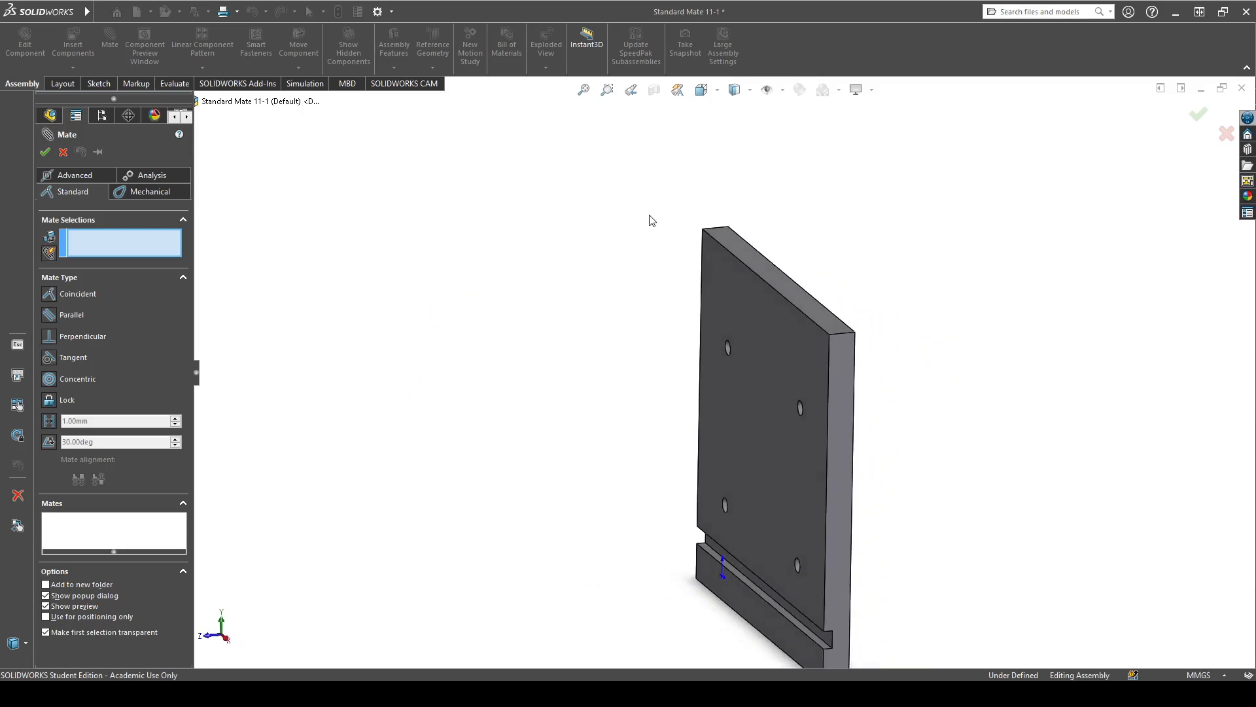
left_click(737, 242)
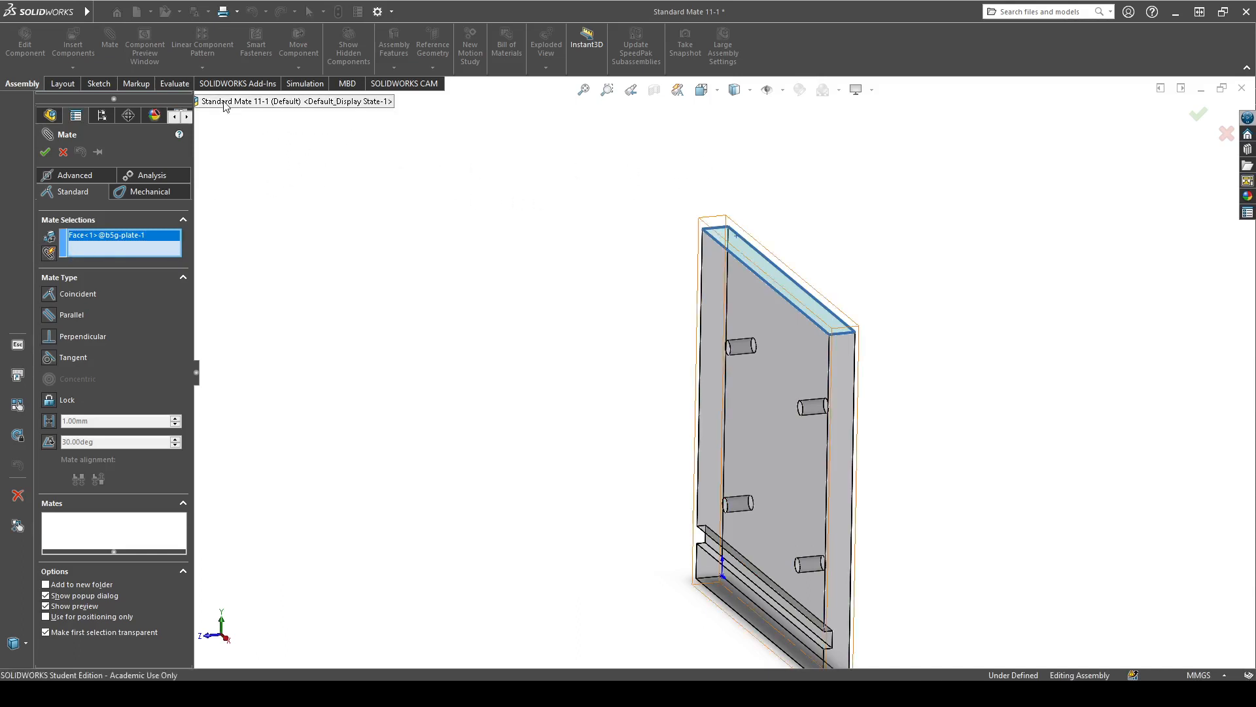
middle_click_drag(351, 191, 747, 304)
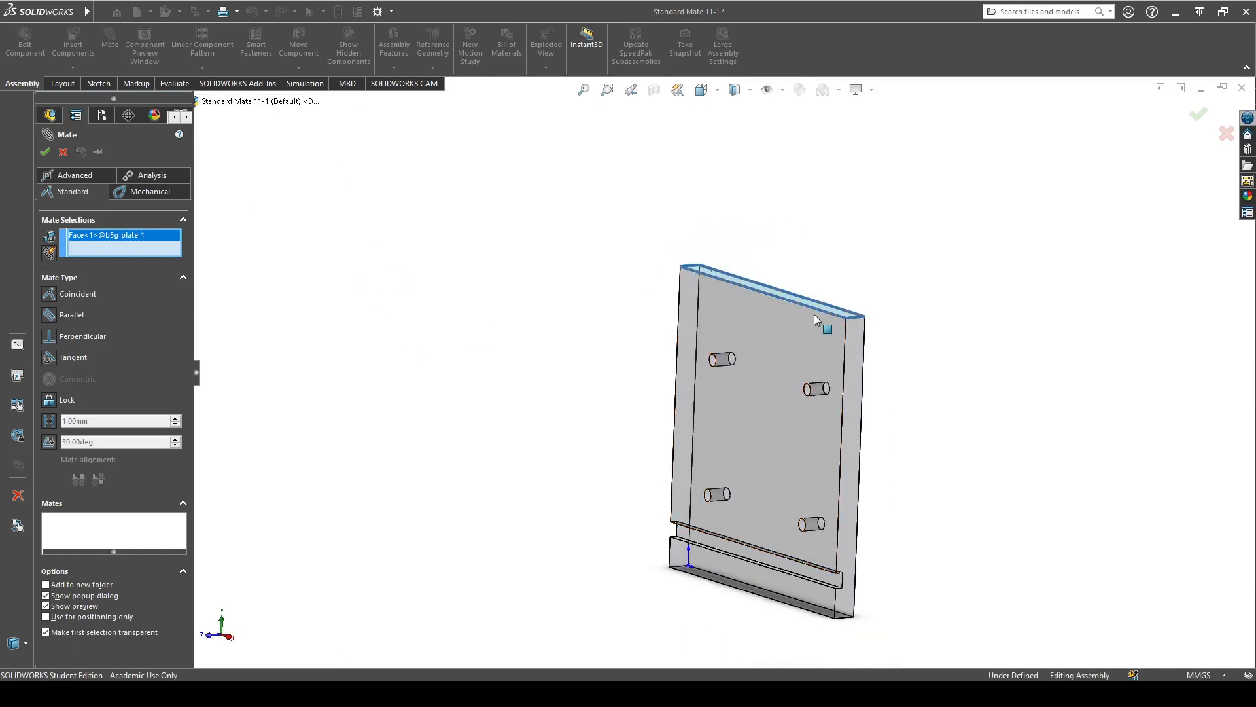
left_click(221, 102)
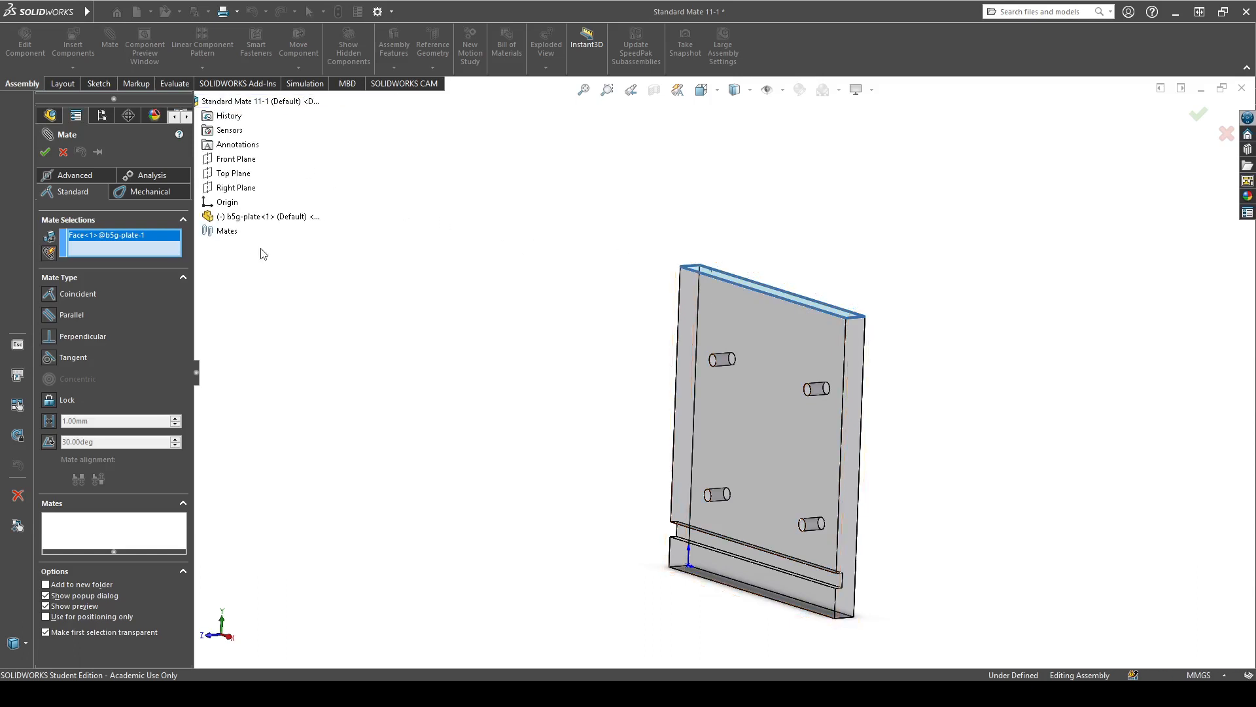
left_click(233, 173)
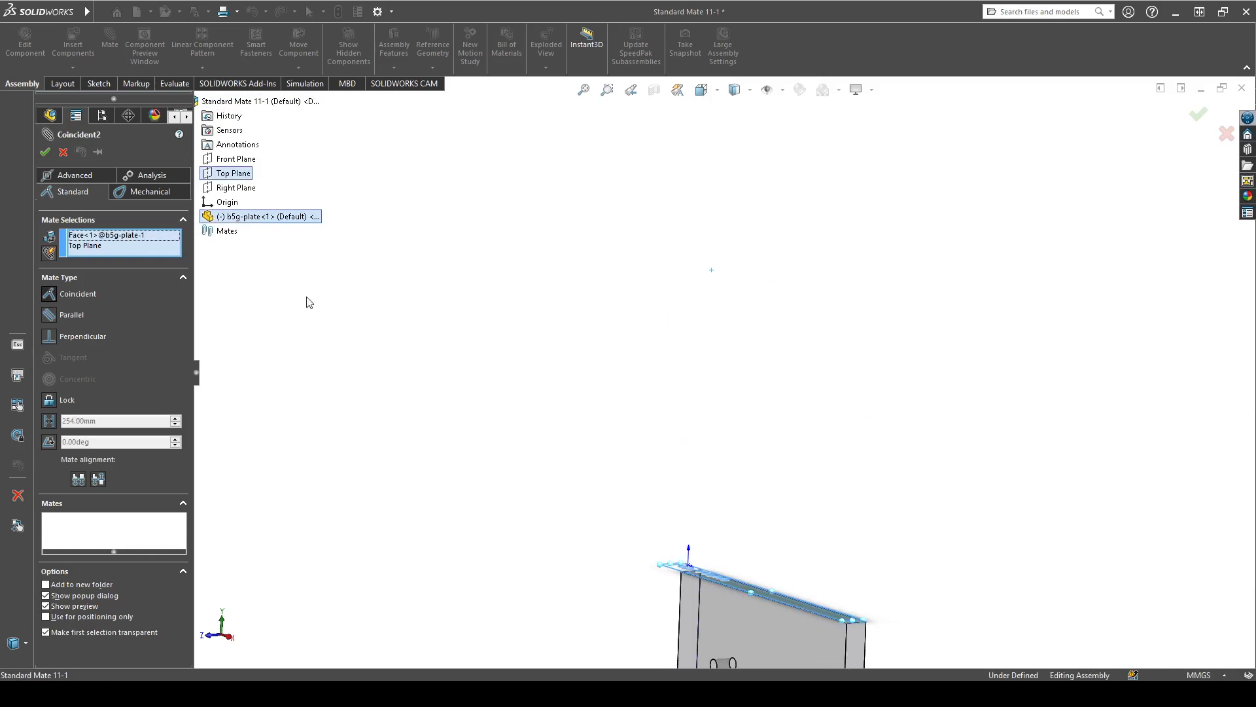
left_click(99, 236)
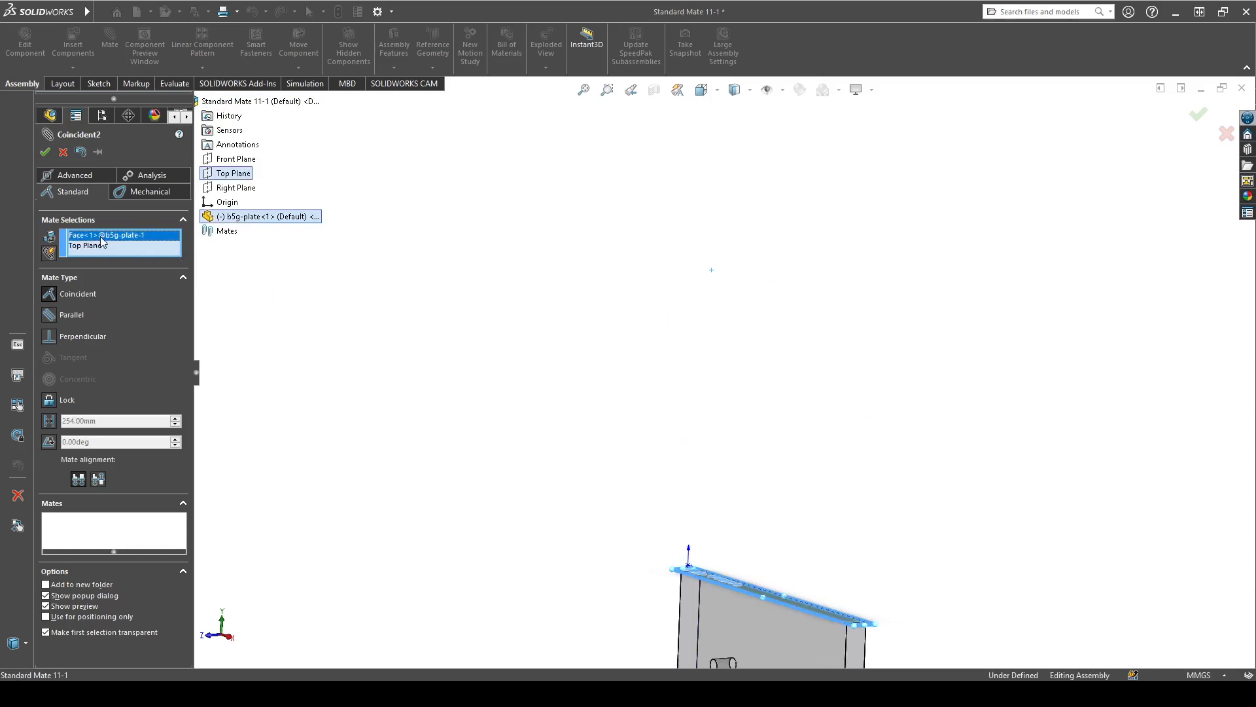
scroll(585, 419, "up", 2)
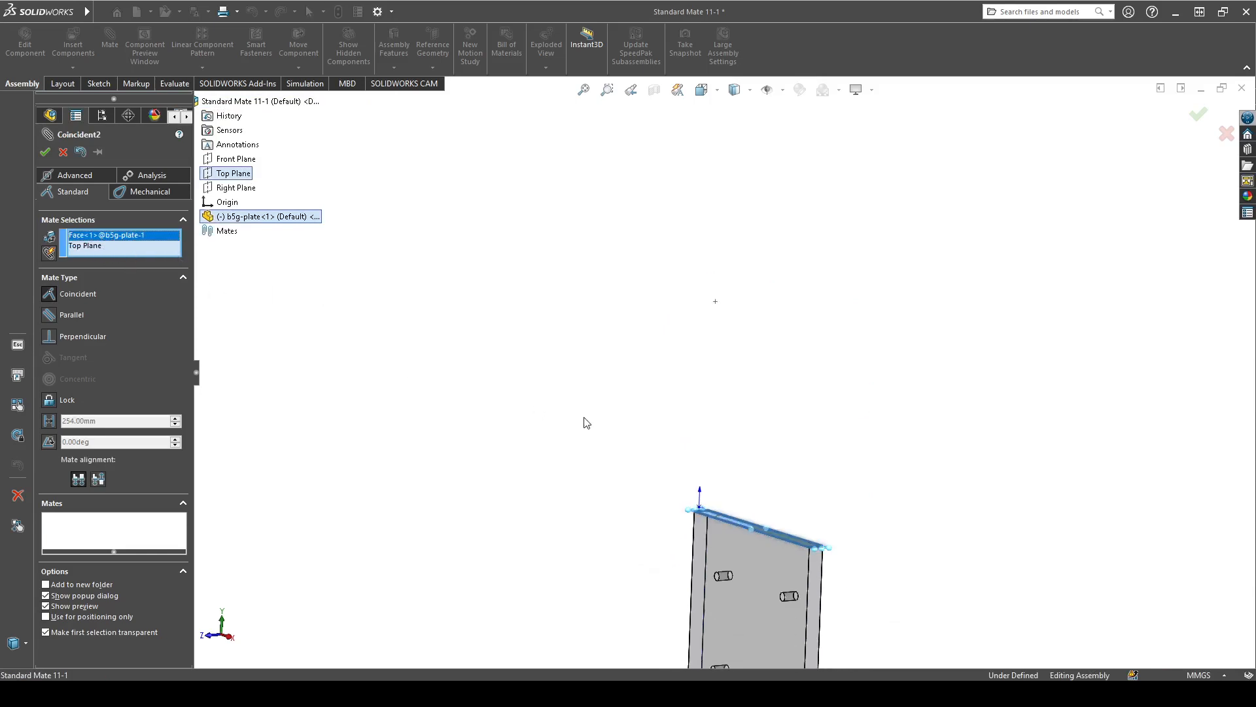
middle_click_drag(585, 419, 787, 525)
scroll(726, 603, "down", 4)
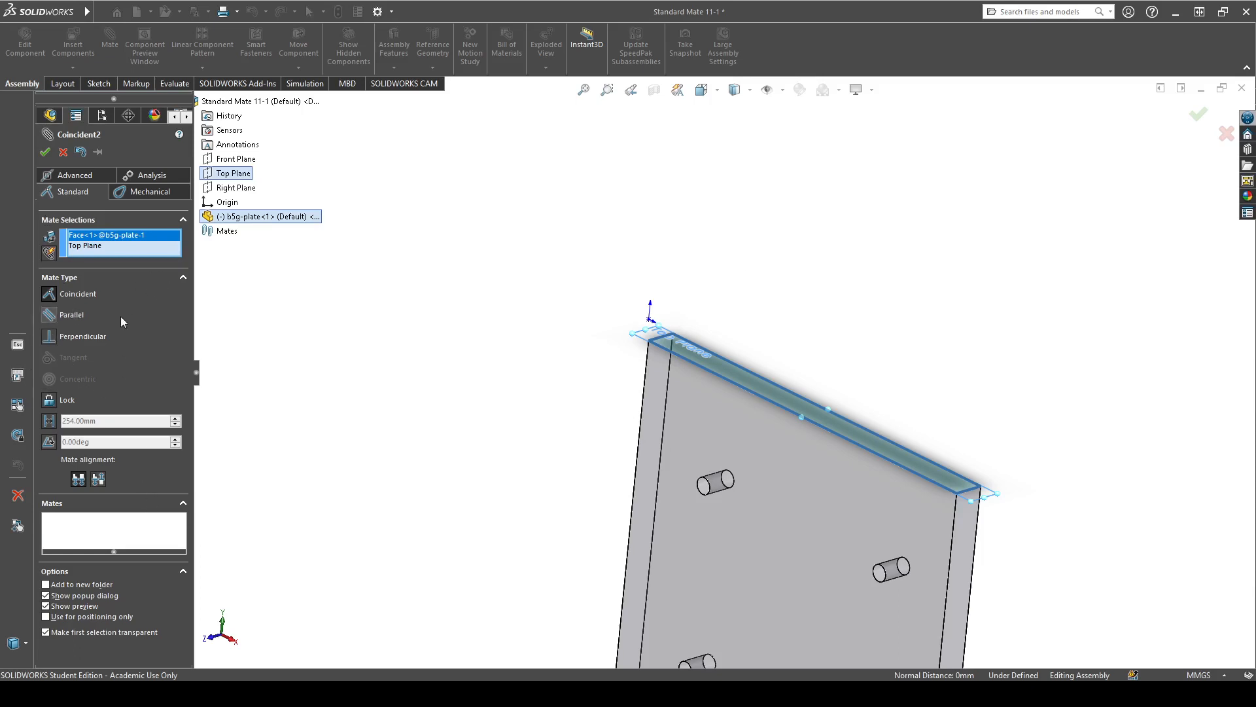
- Try a perpendicular mate between the plate's end face and the Top Plane, and clear the mate selections
left_click(141, 332)
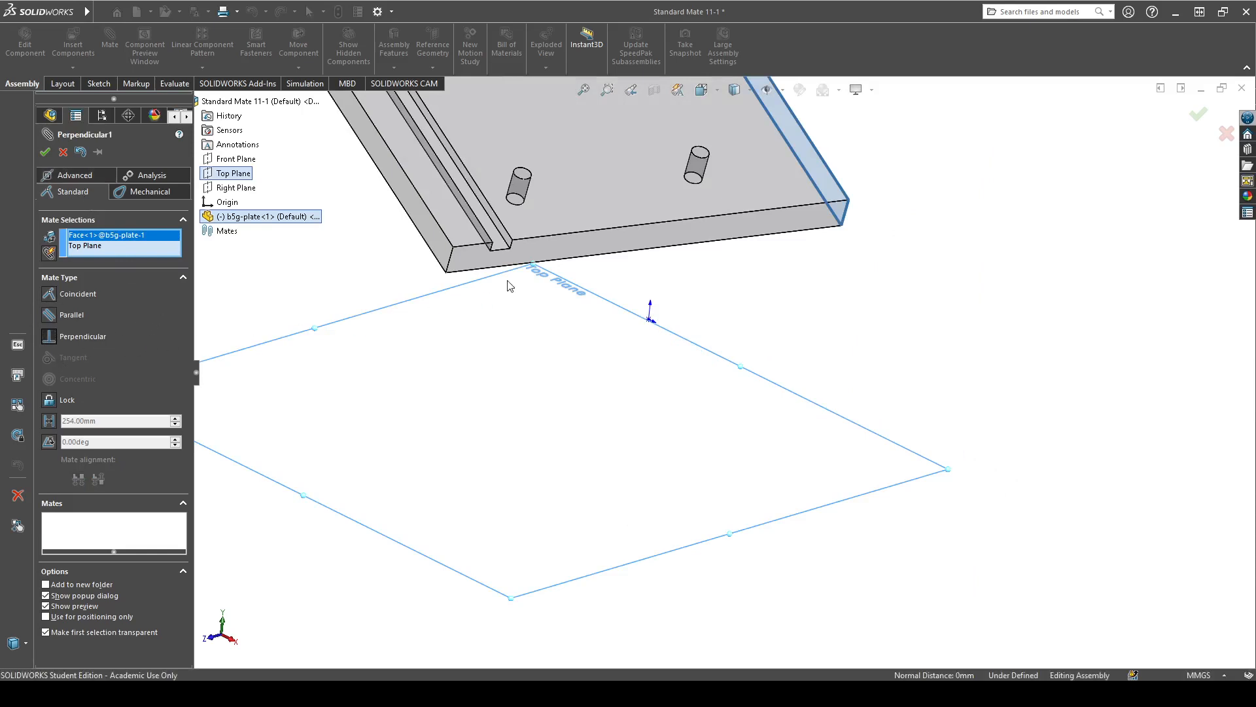
middle_click_drag(510, 286, 362, 247)
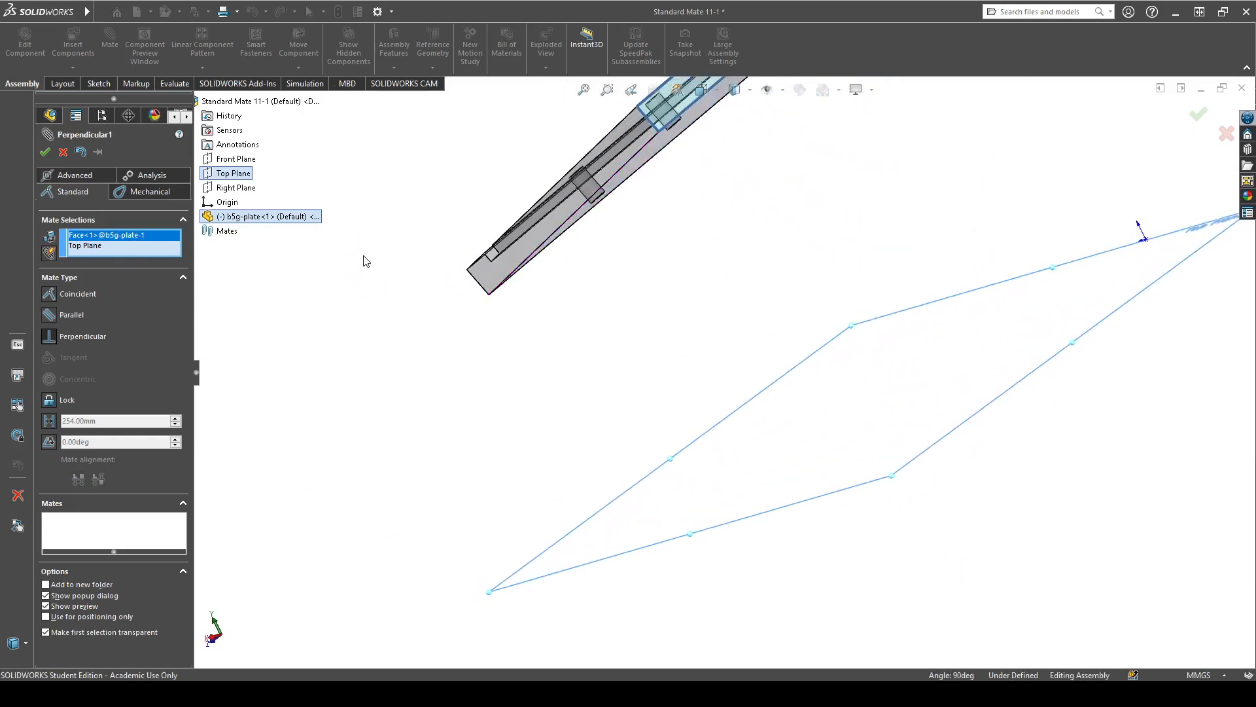
key("Return")
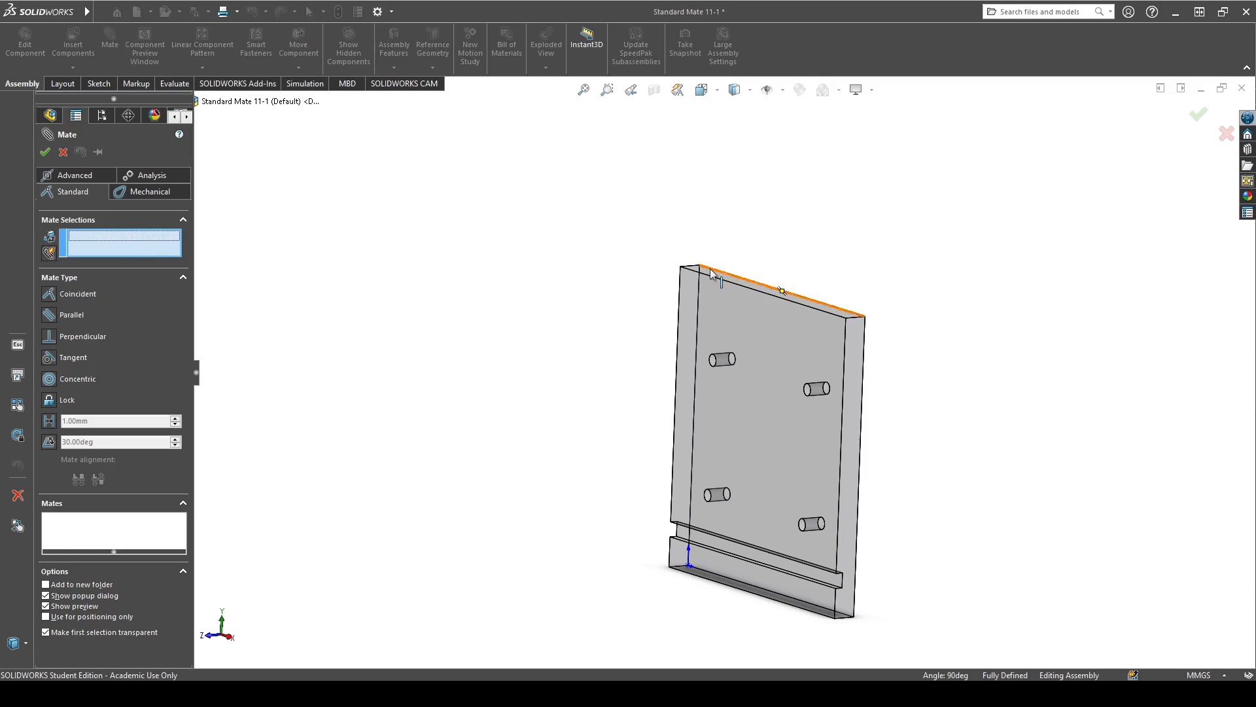
- Preview a coincident mate between the Top Plane and the plate's large grooved face, and discard the selections
left_click(233, 103)
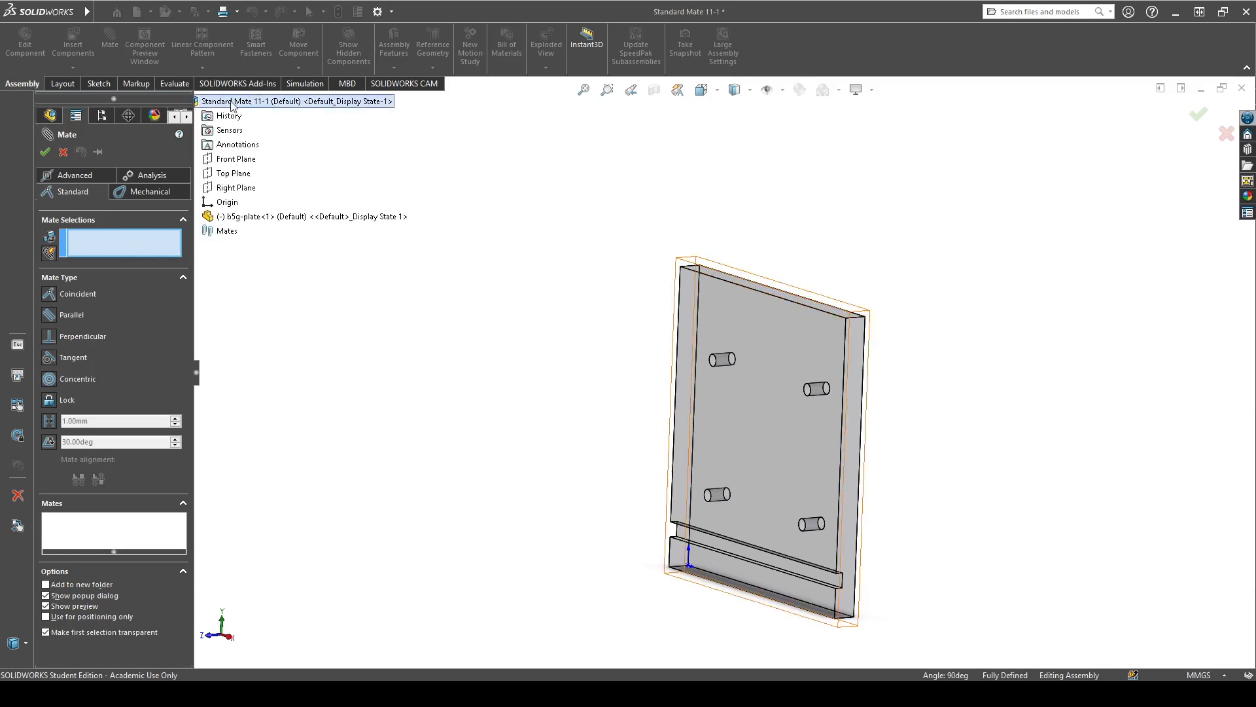
left_click(234, 173)
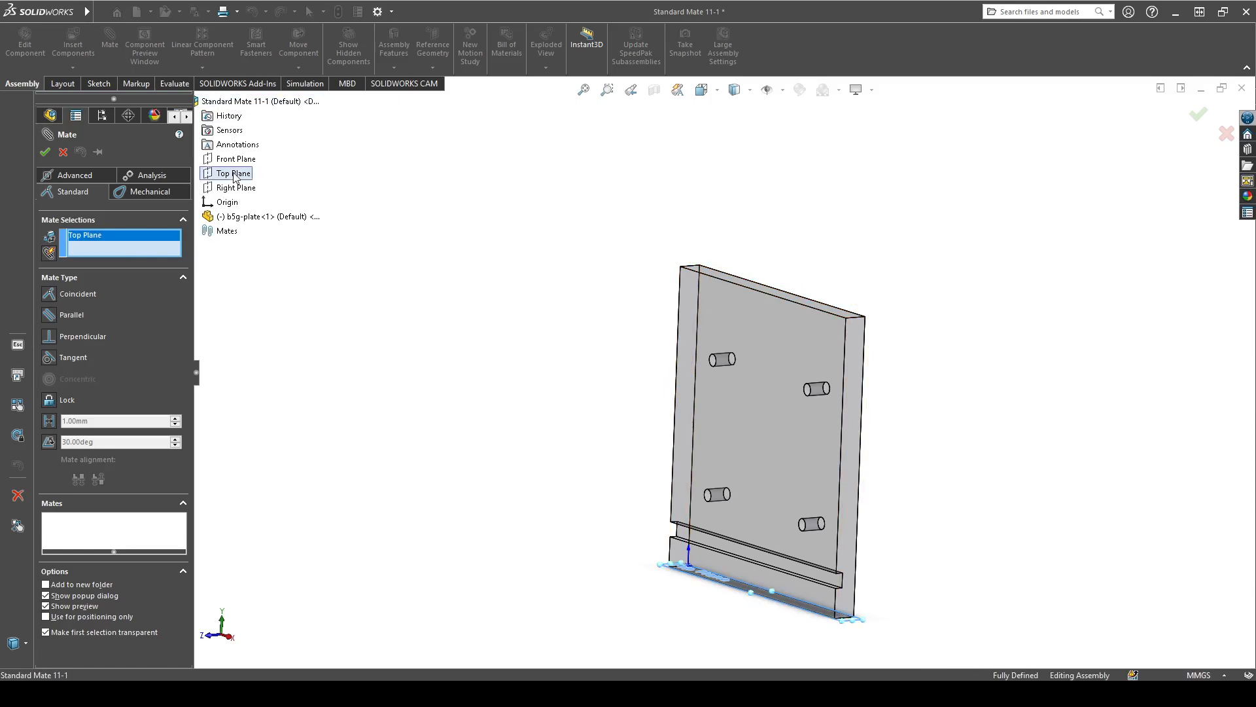
left_click(720, 288)
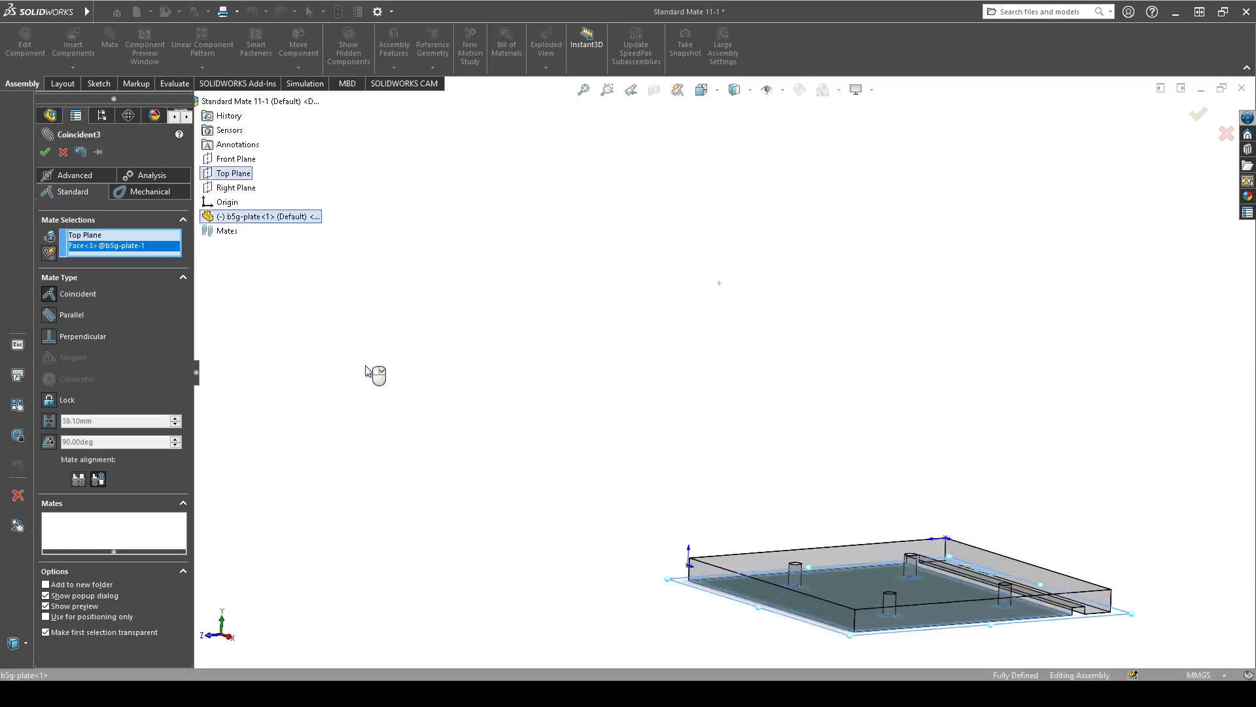
left_click(375, 368)
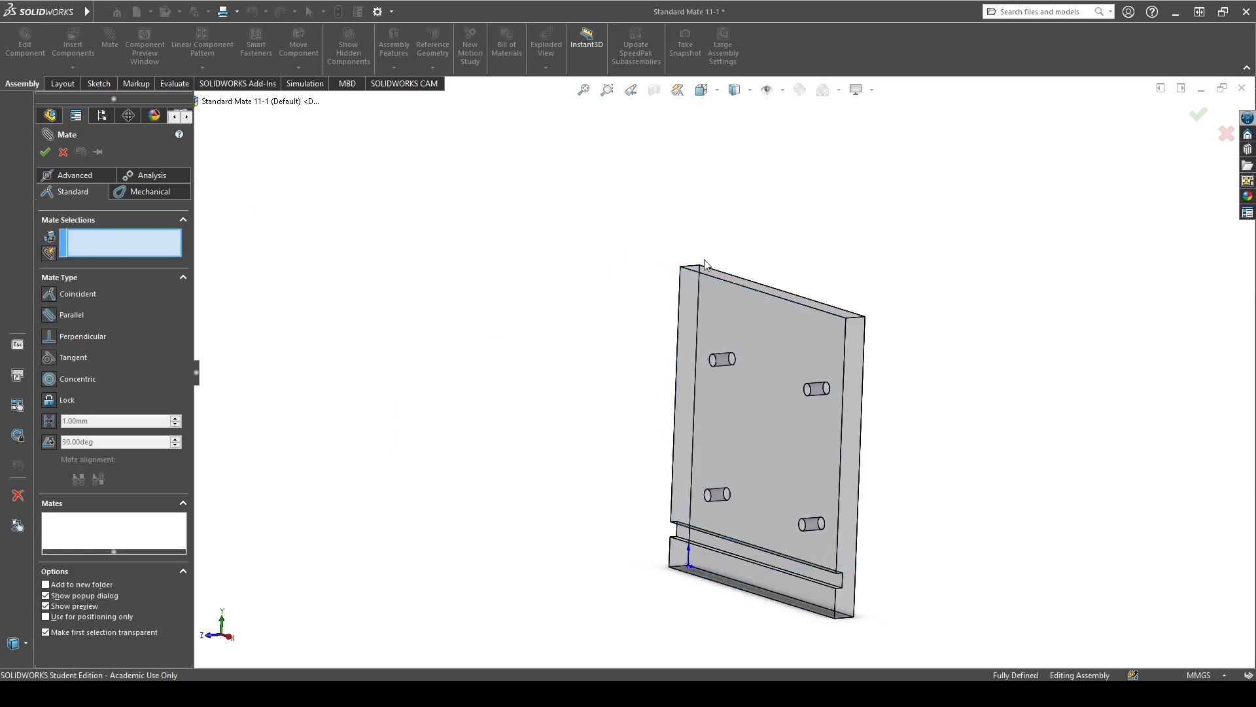
left_click(242, 103)
left_click(233, 173)
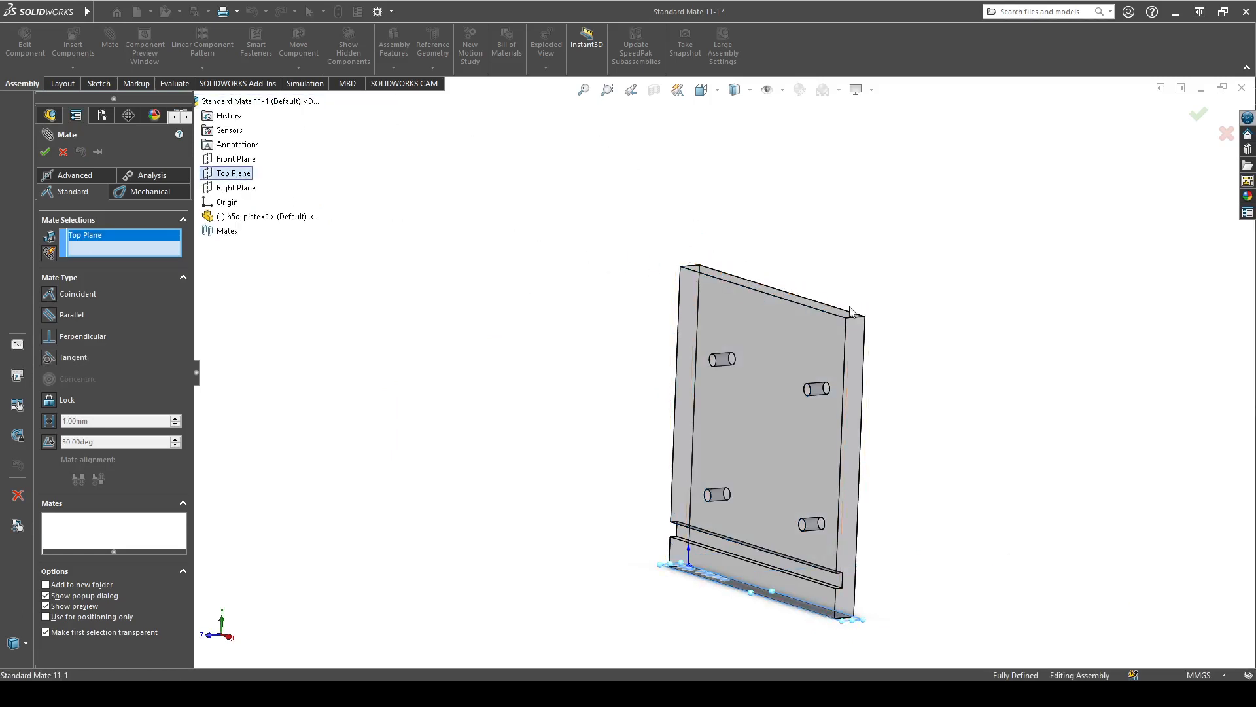
middle_click_drag(866, 331, 799, 353)
key("Escape")
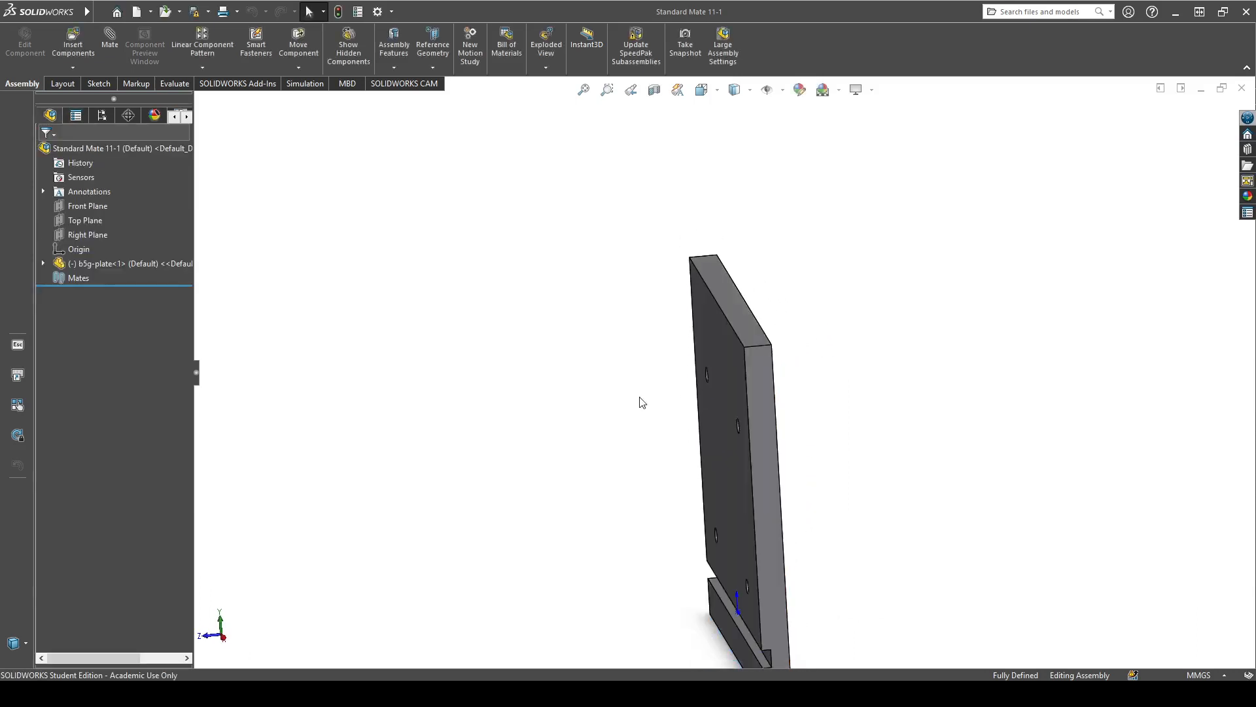
- Mate the assembly's Top Plane coincident with the plate's large grooved face and accept the mate
left_click(85, 223)
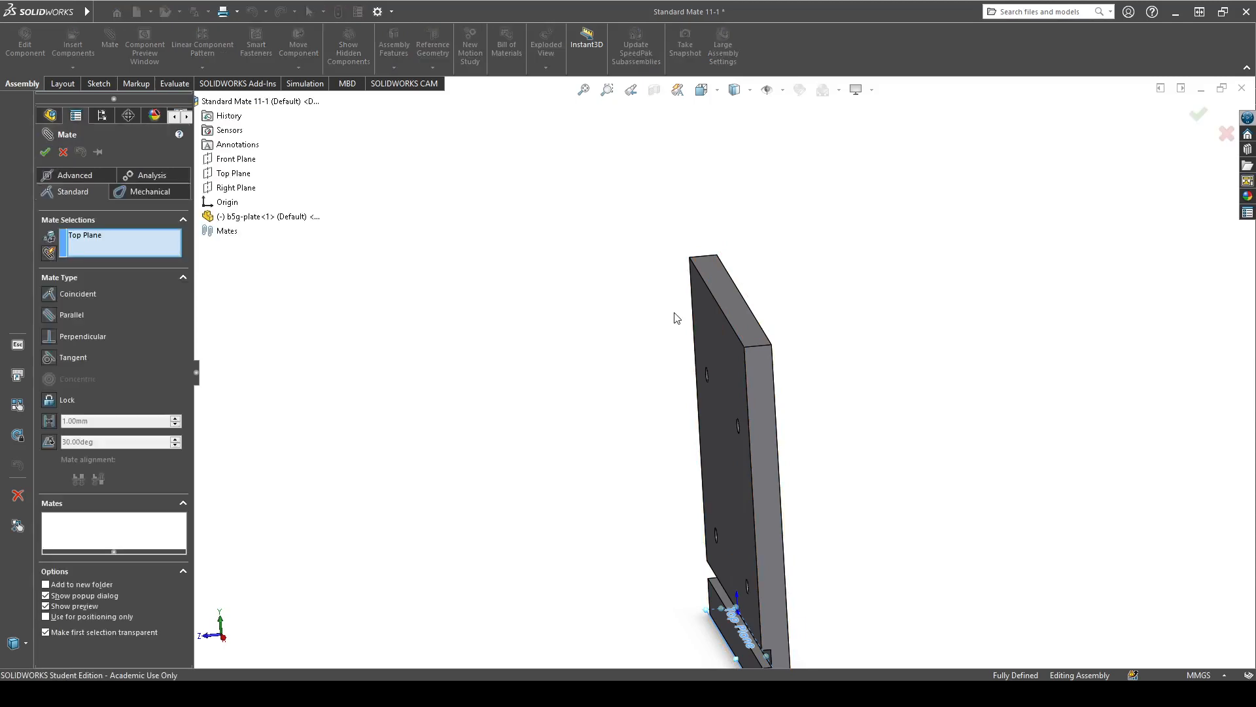
left_click(110, 250)
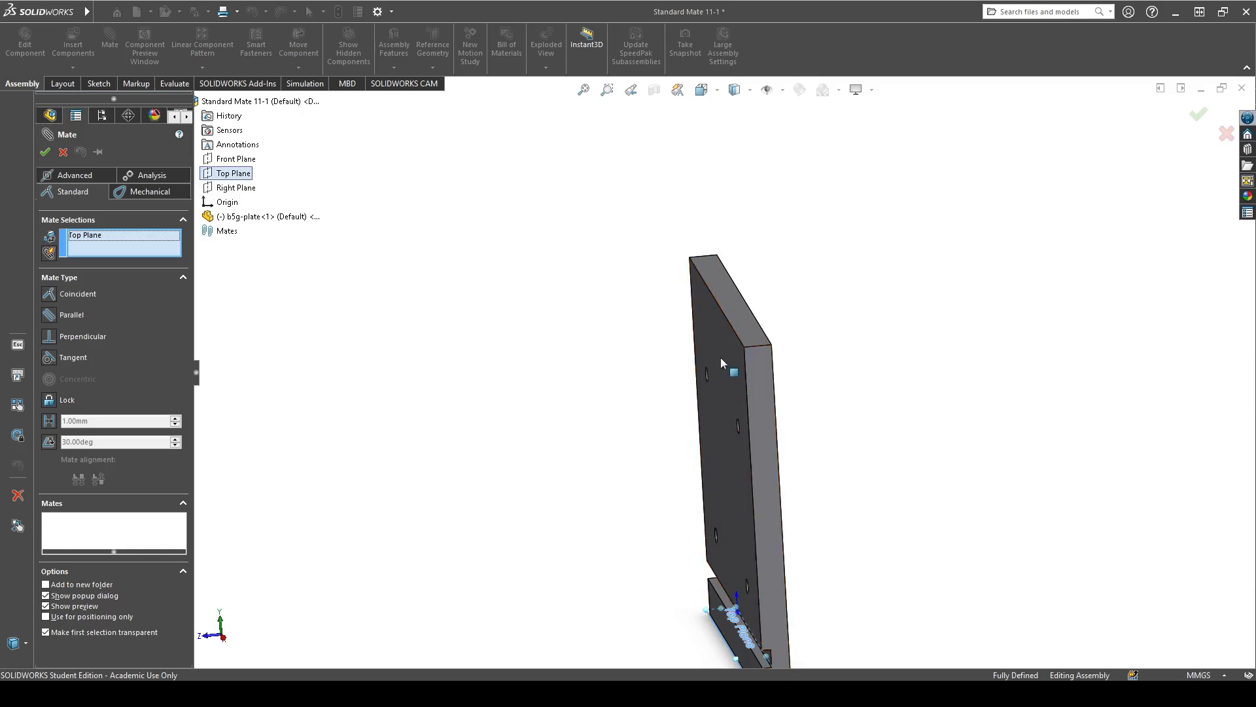
middle_click_drag(717, 420, 774, 433)
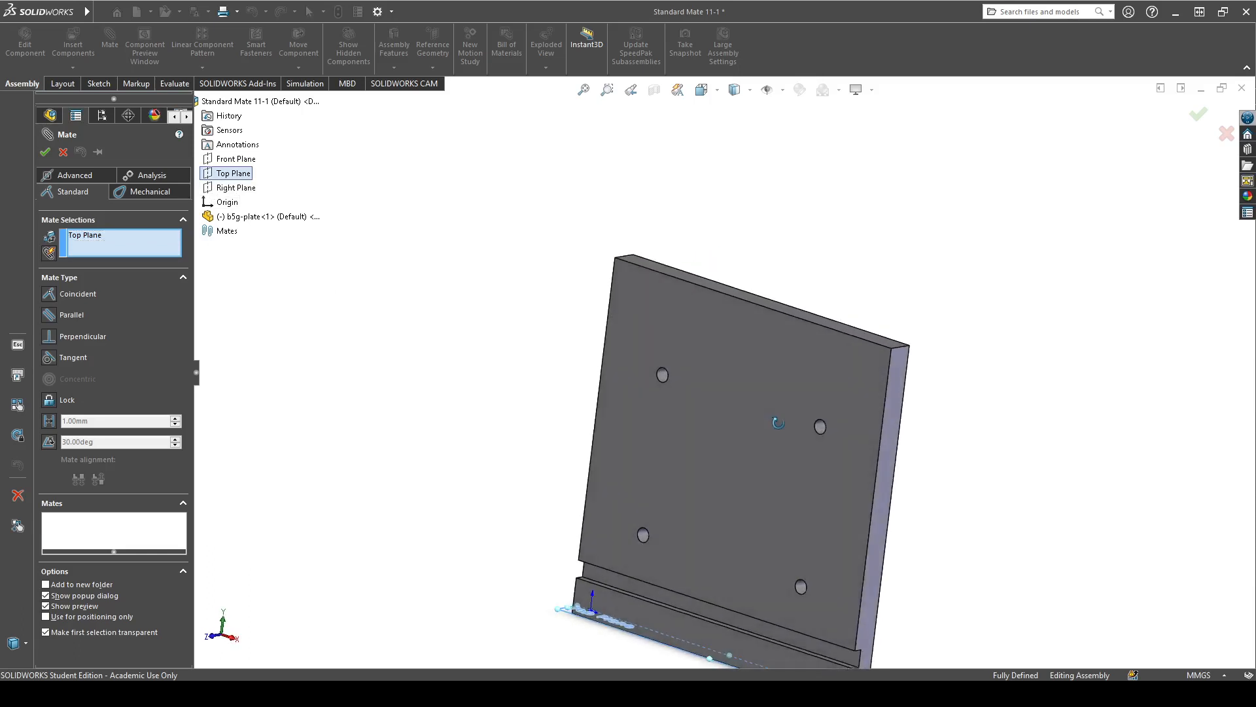
left_click(770, 376)
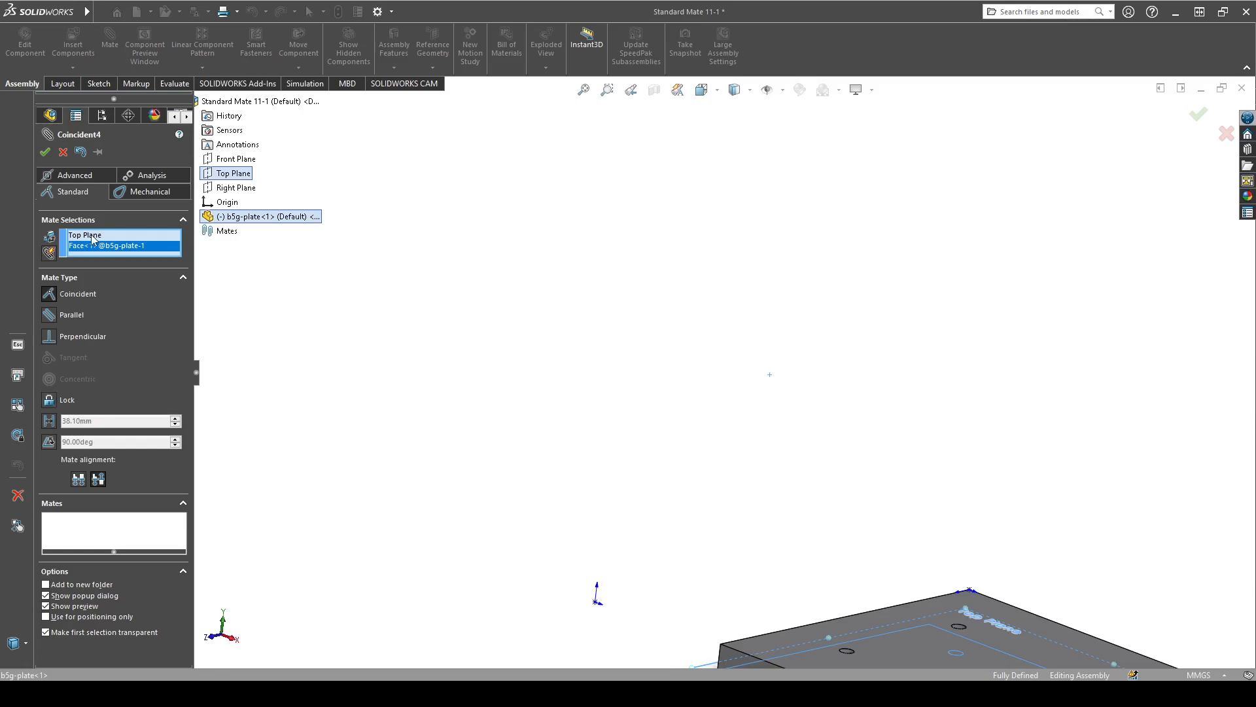
left_click(45, 153)
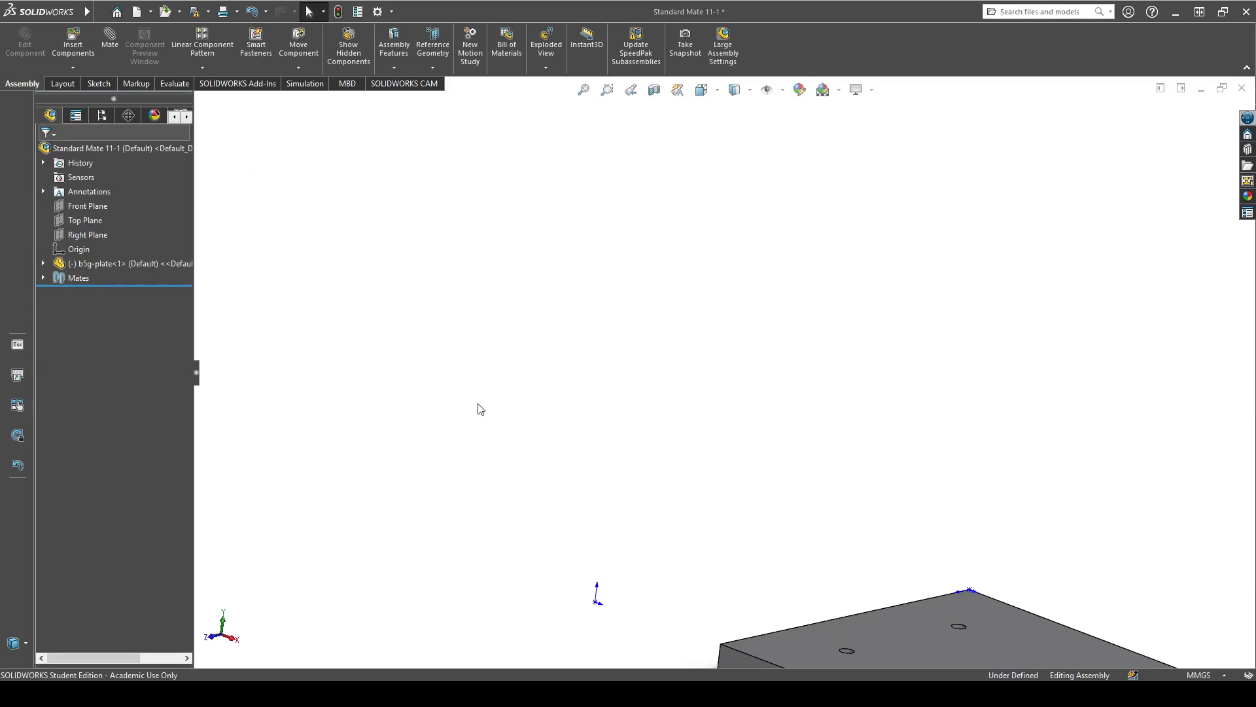
- Highlight the assembly's Front Plane to examine where it lies relative to the mated plate
scroll(534, 499, "up", 1)
scroll(533, 495, "up", 2)
middle_click_drag(532, 499, 653, 561)
scroll(869, 491, "down", 4)
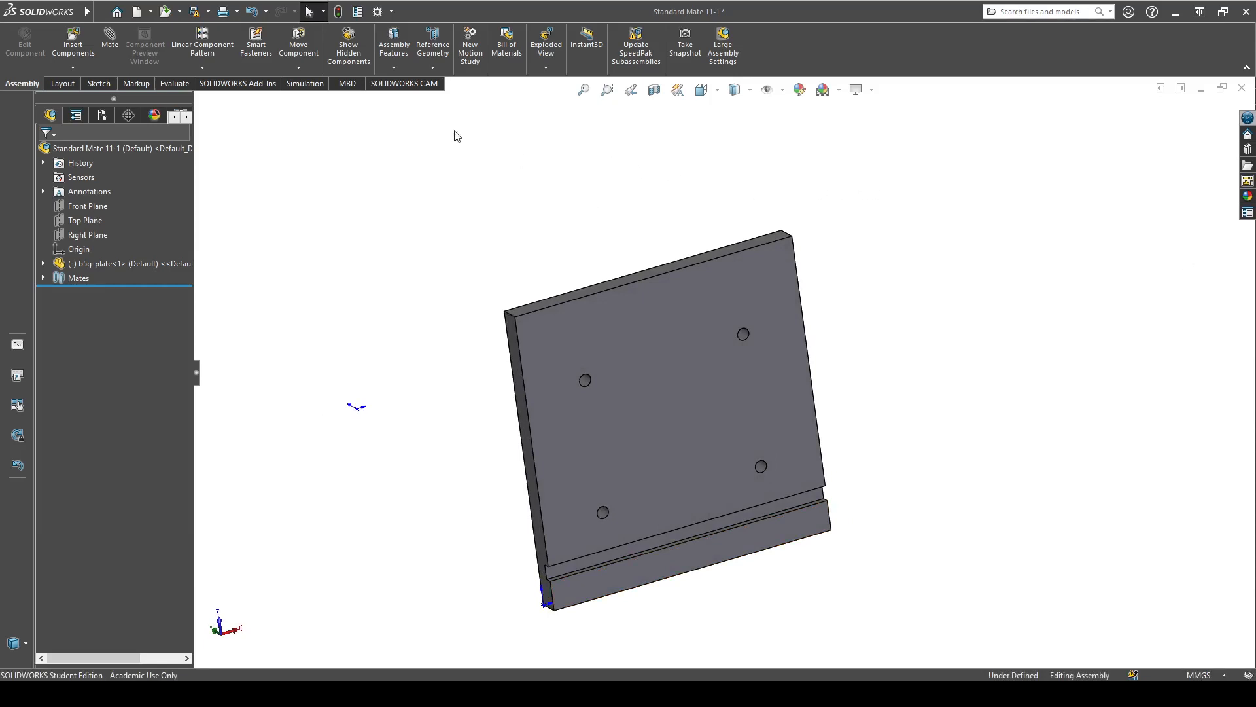
left_click(90, 206)
left_click(90, 206)
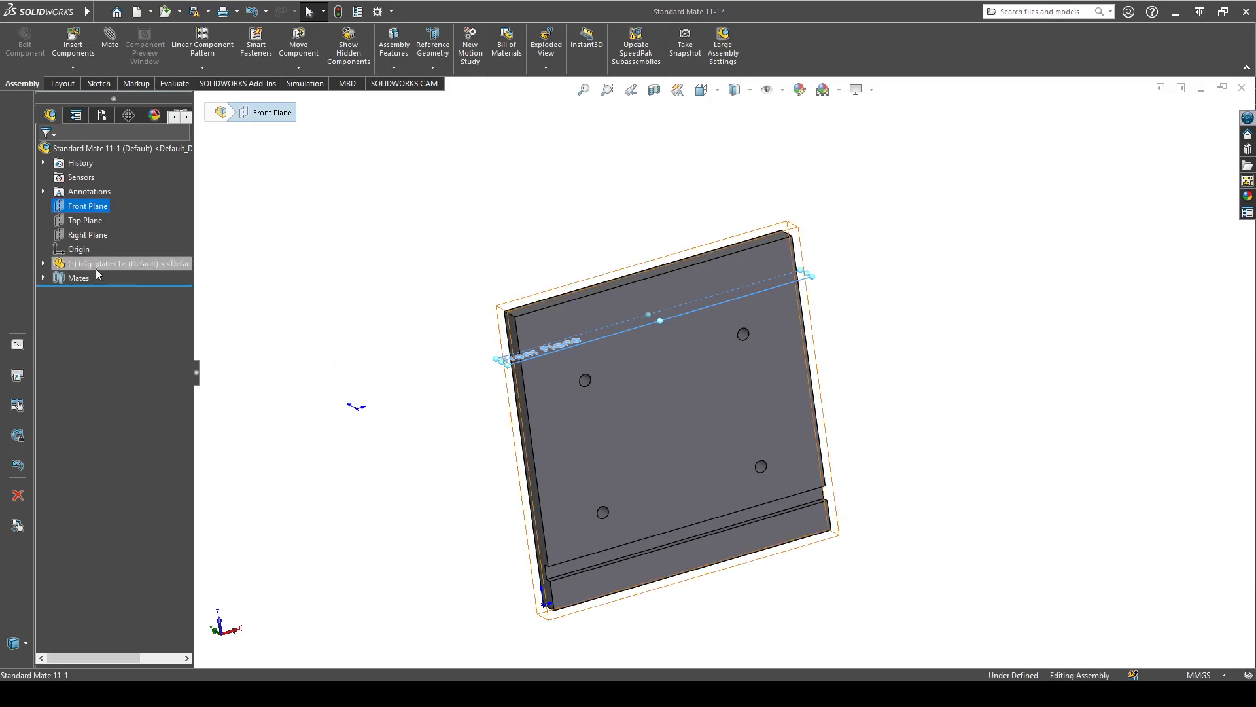
- Expand the b5g-plate's features and the assembly's Mates folder, and select the plate's own Top Plane
left_click(43, 263)
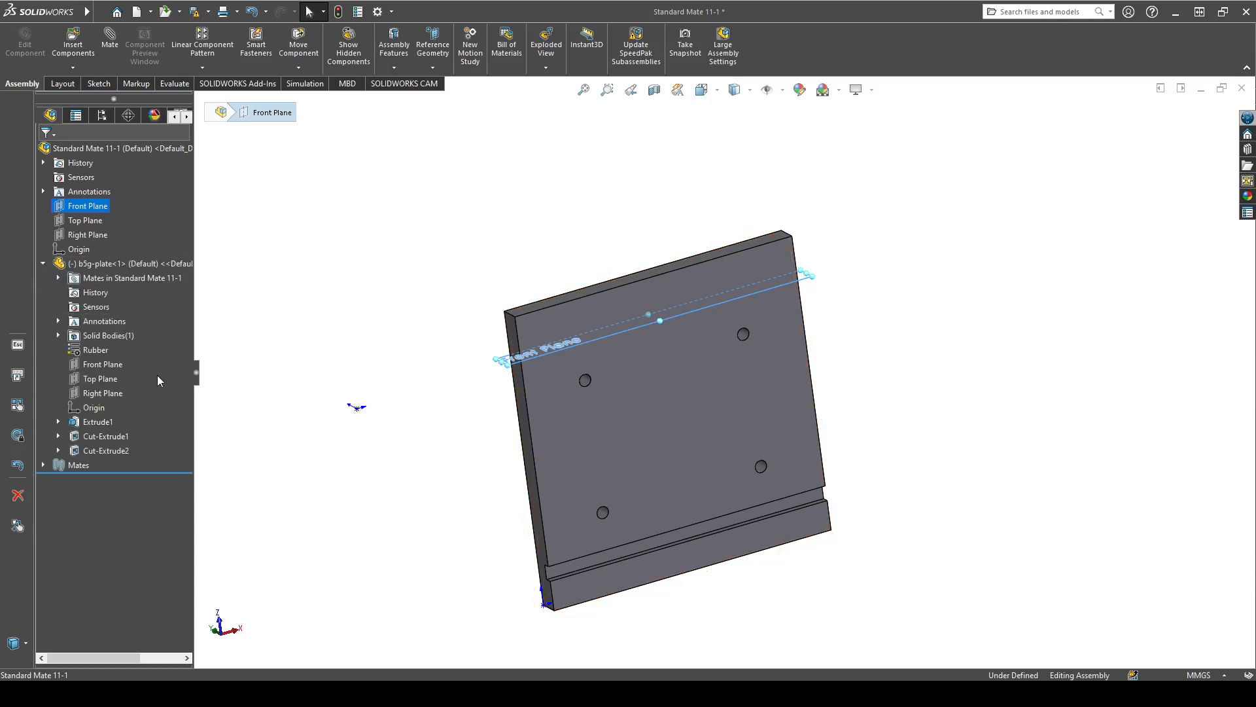
left_click(108, 380)
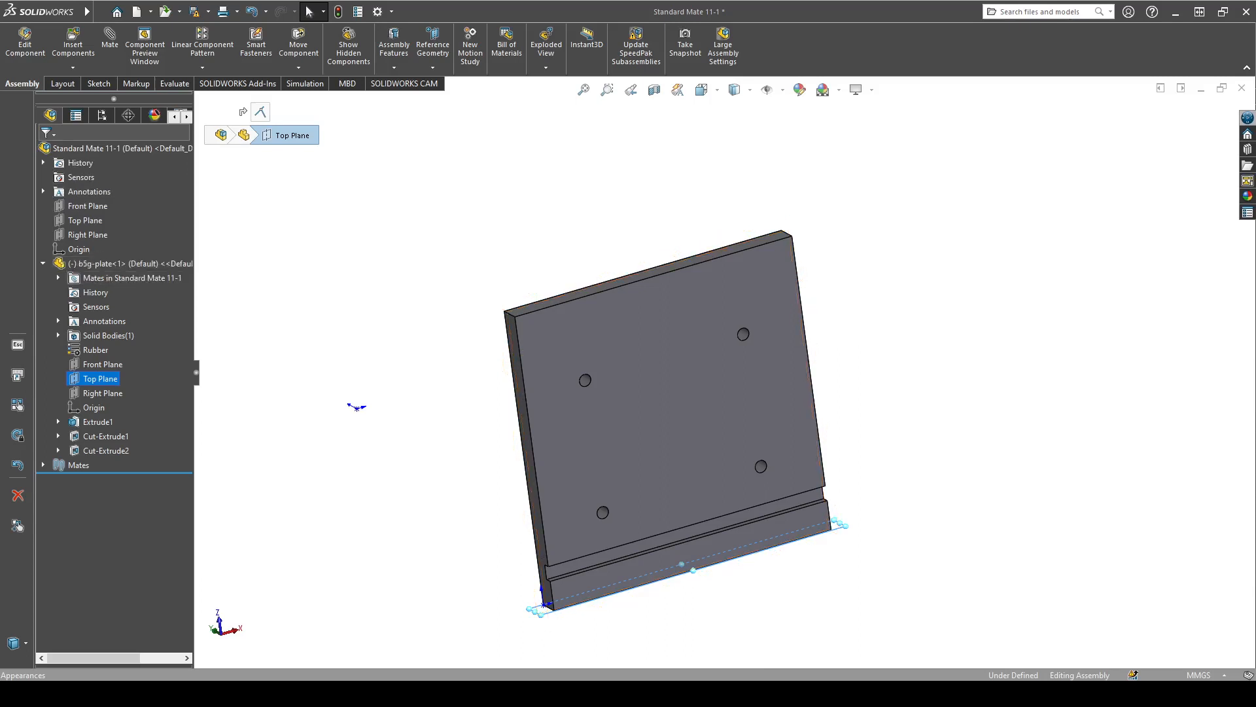
mouse_move(94, 658)
left_mouse_down()
mouse_move(109, 658)
mouse_move(95, 658)
left_mouse_up()
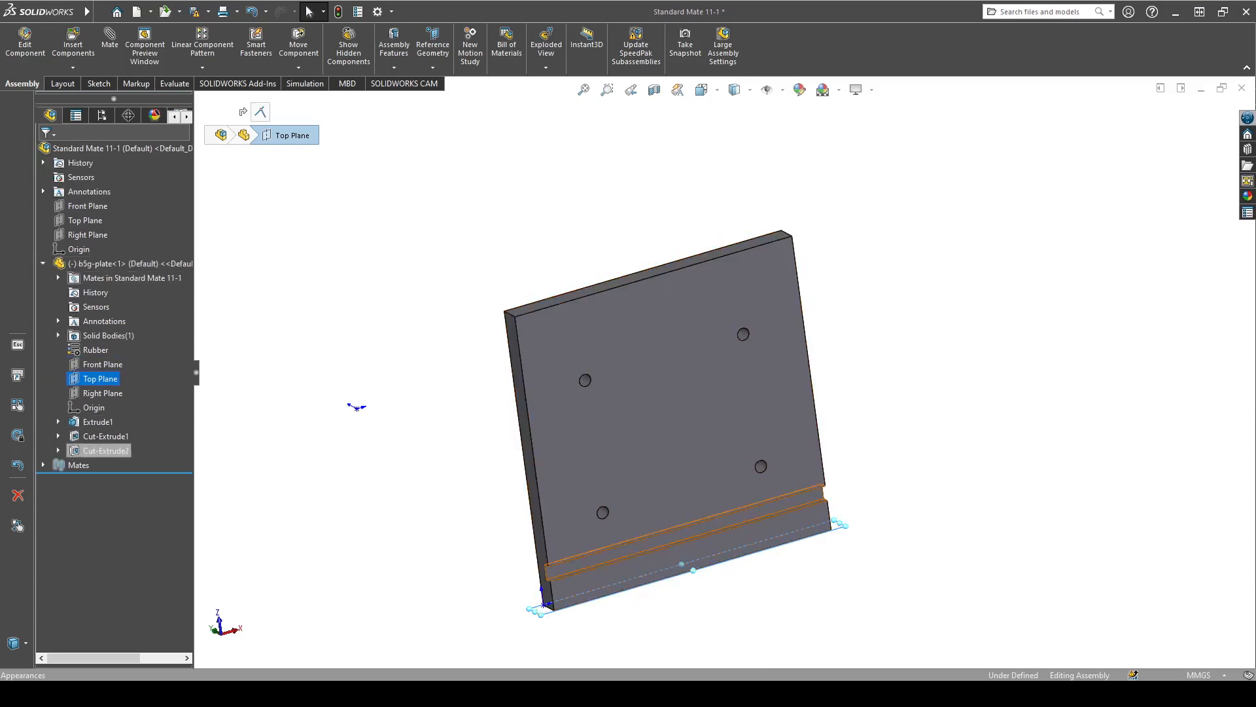
left_click(43, 464)
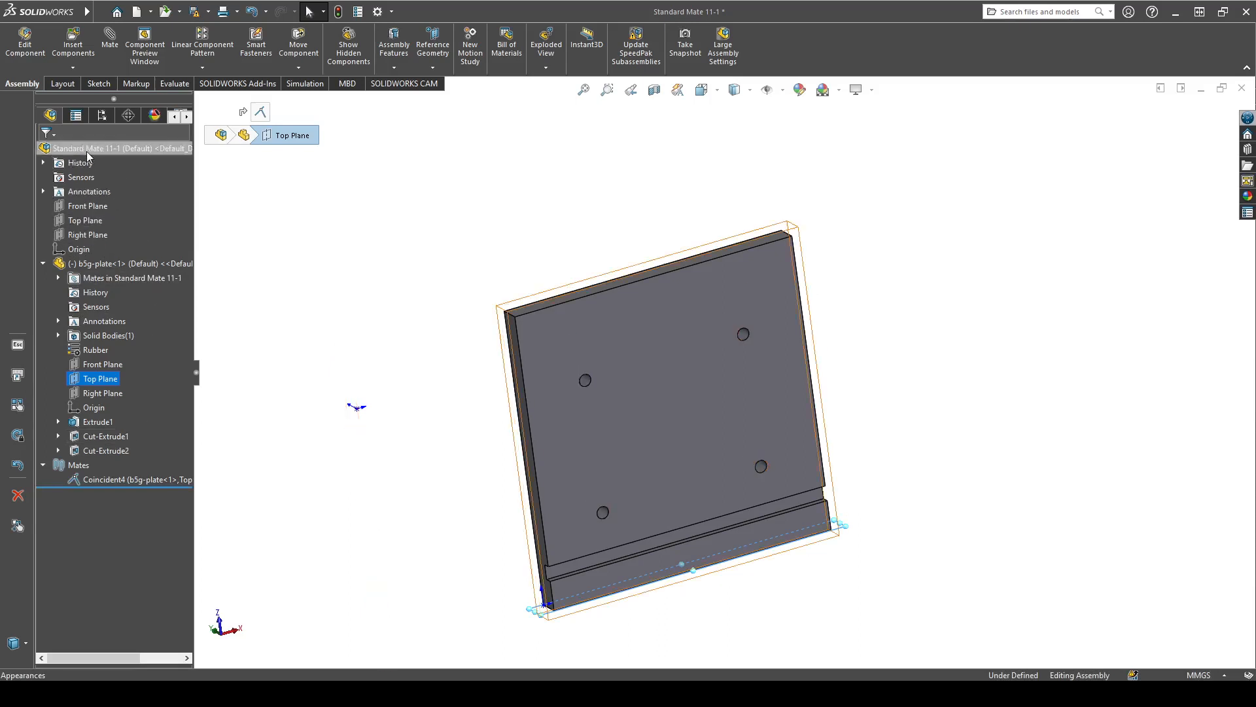
left_click(82, 116)
left_click(59, 117)
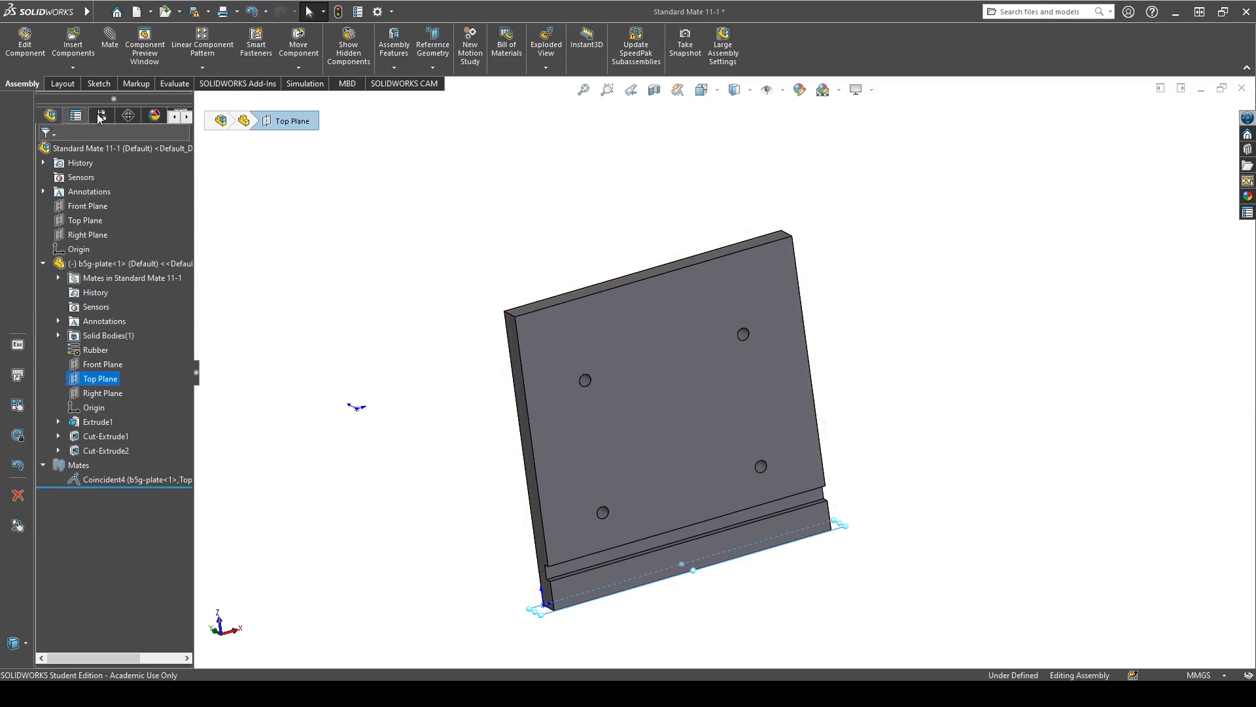
left_click(187, 117)
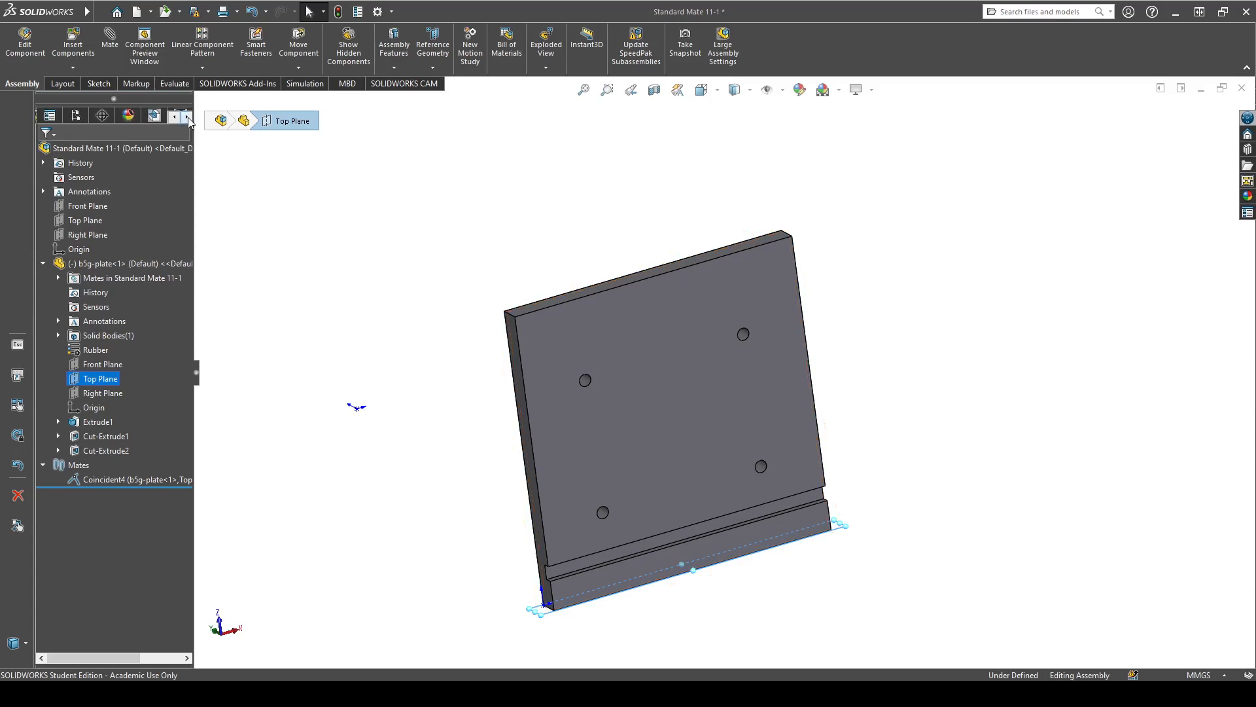
left_click(187, 117)
left_click(187, 117)
- Start a new mate with the plate's Top Plane as the first selection, and collapse the mate type options
left_click(110, 47)
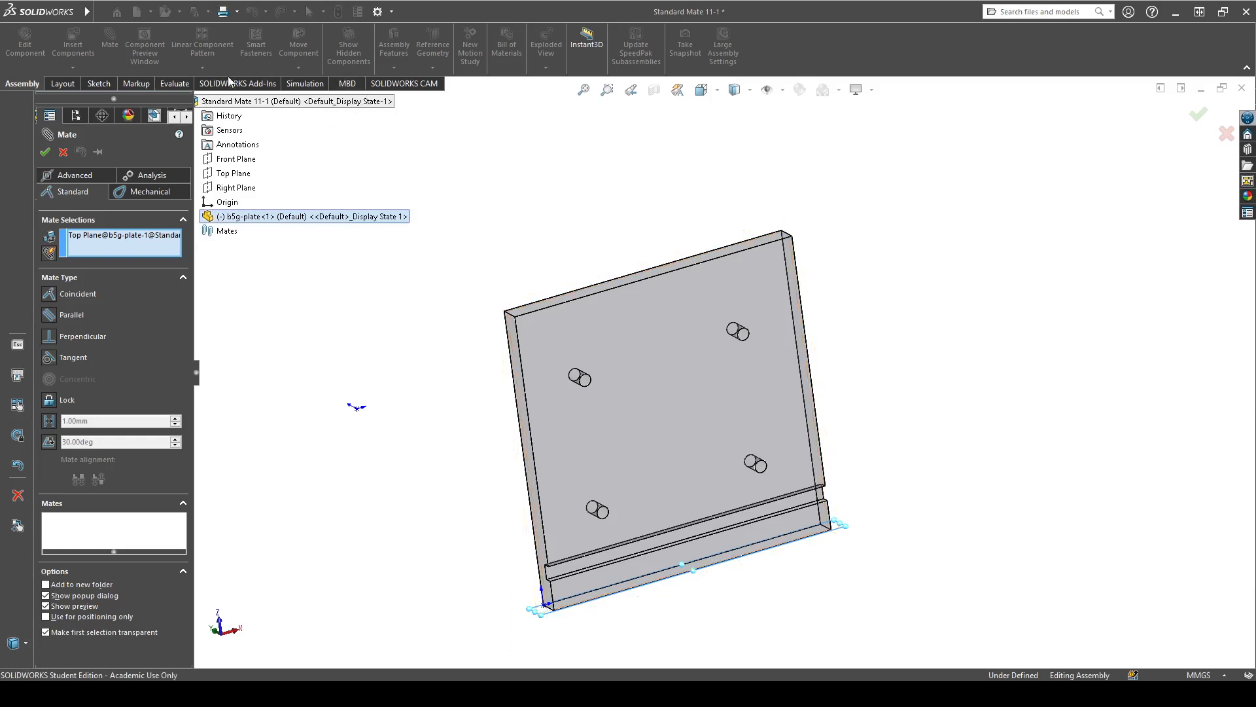
left_click(111, 277)
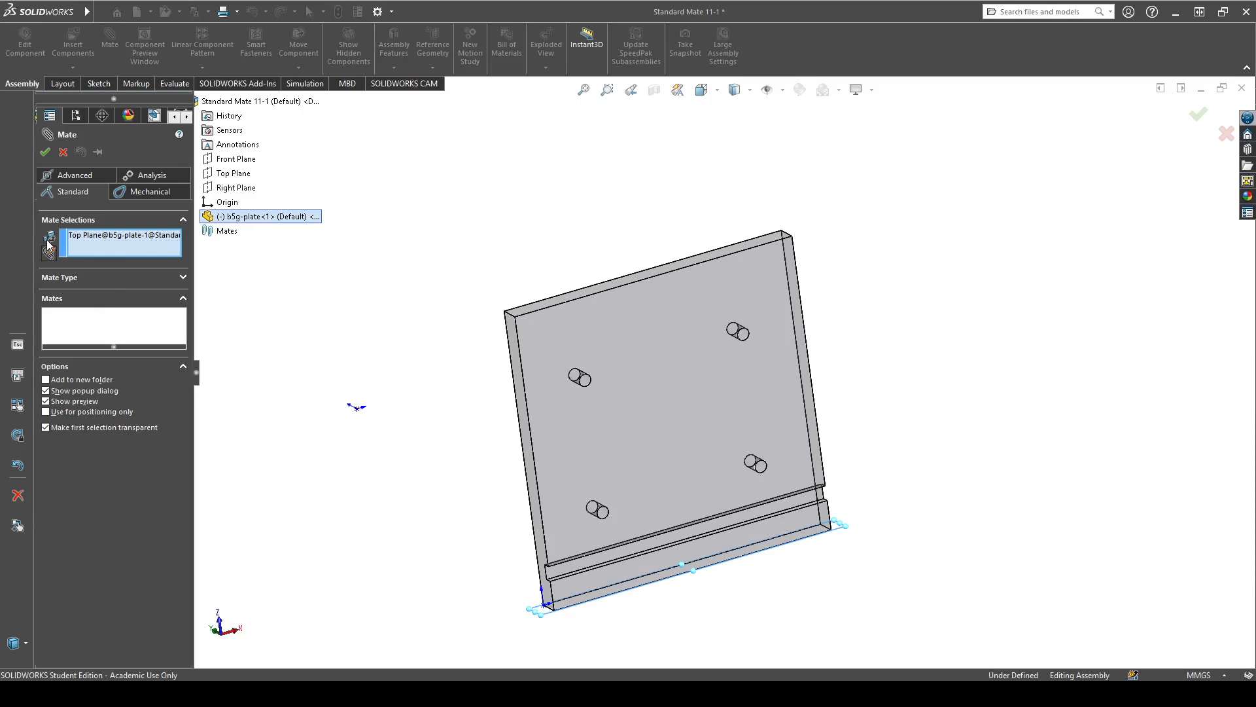
left_click(68, 82)
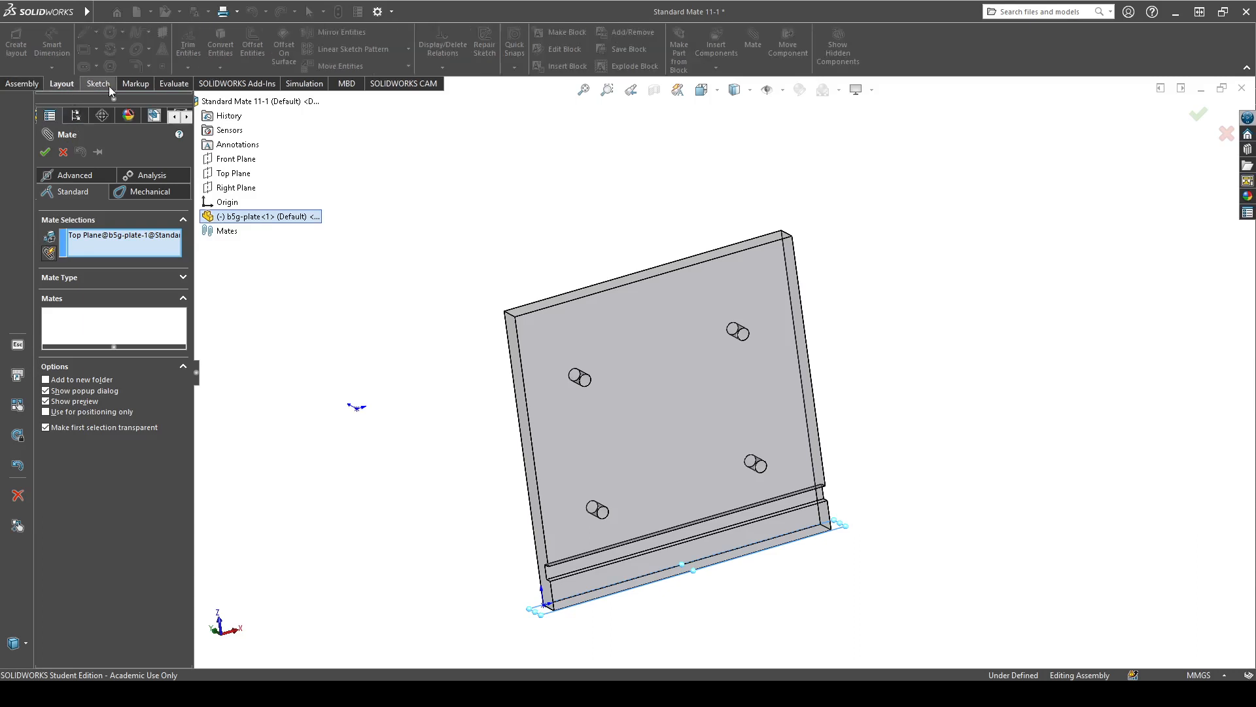
left_click(99, 84)
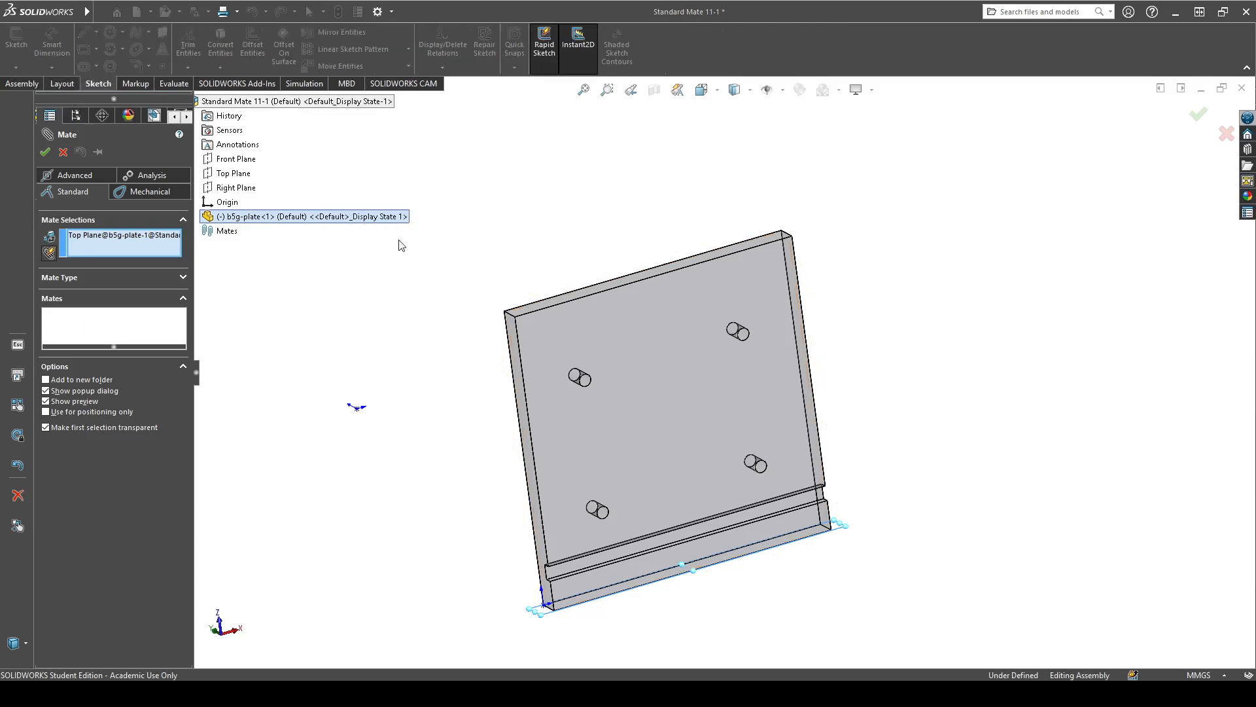
middle_click_drag(367, 294, 314, 305)
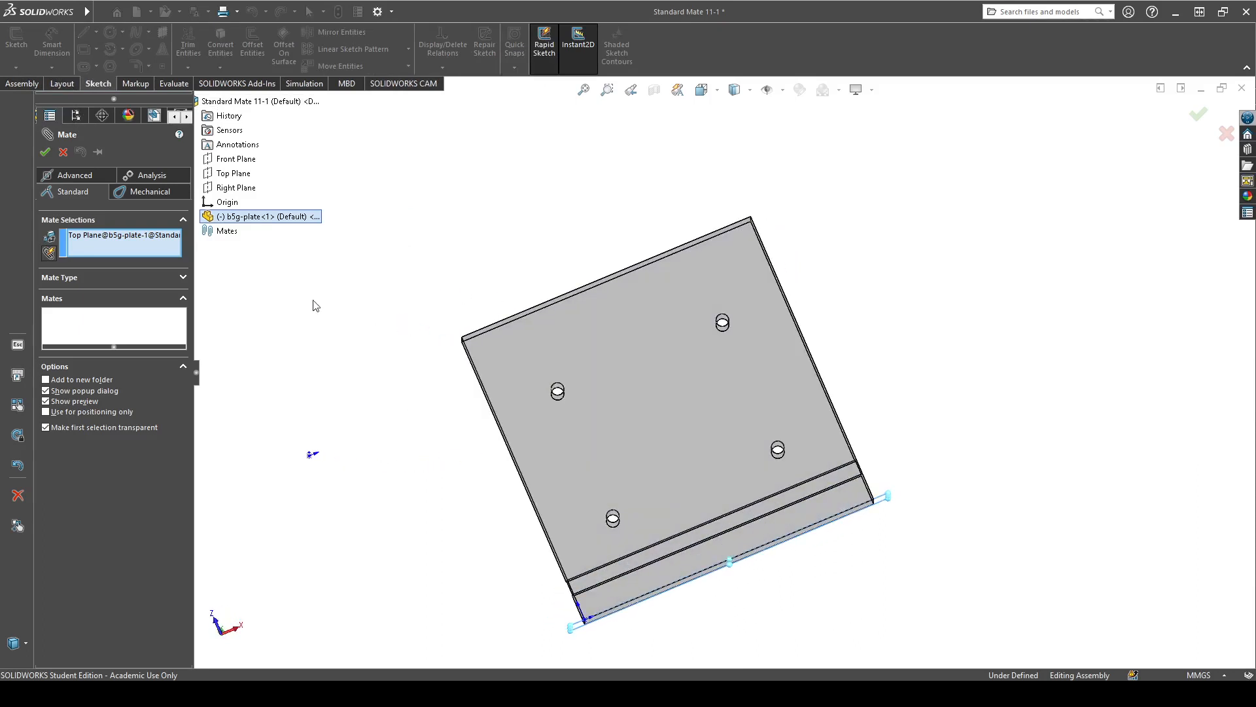
- Expand the mate type options, review the advanced mate types, and return to the standard mates
left_click(104, 245)
left_click(80, 276)
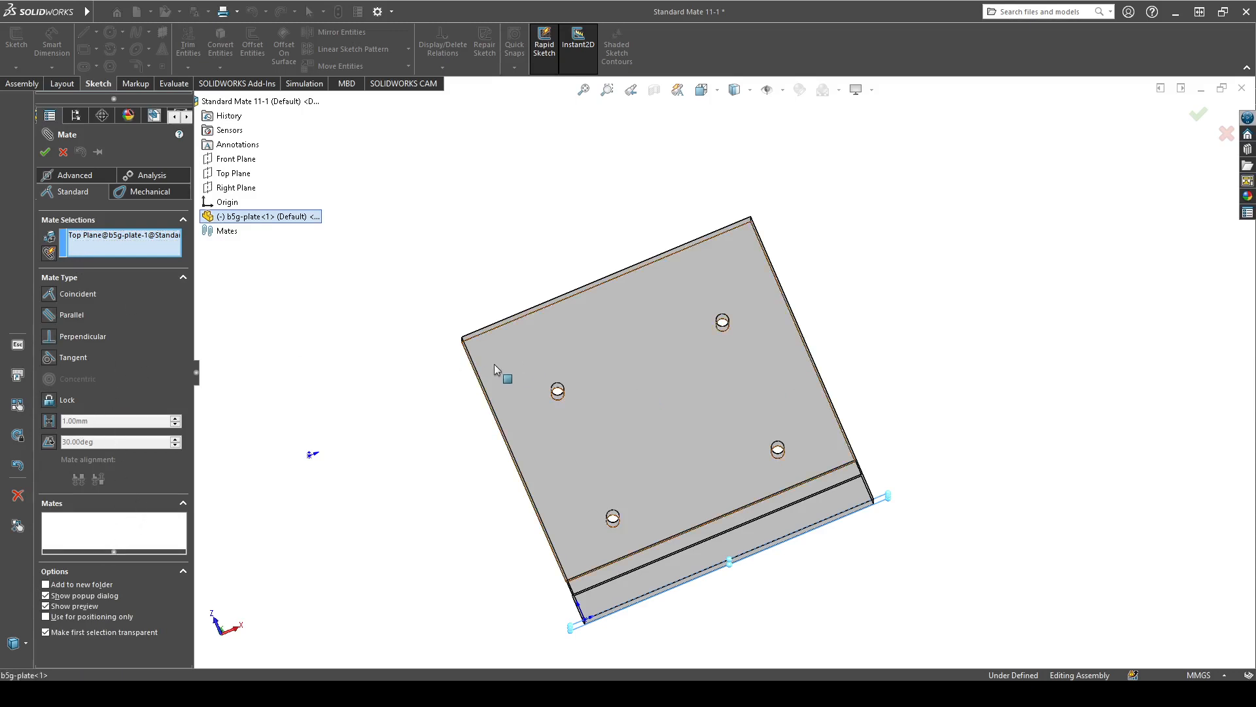
middle_click_drag(278, 348, 360, 346)
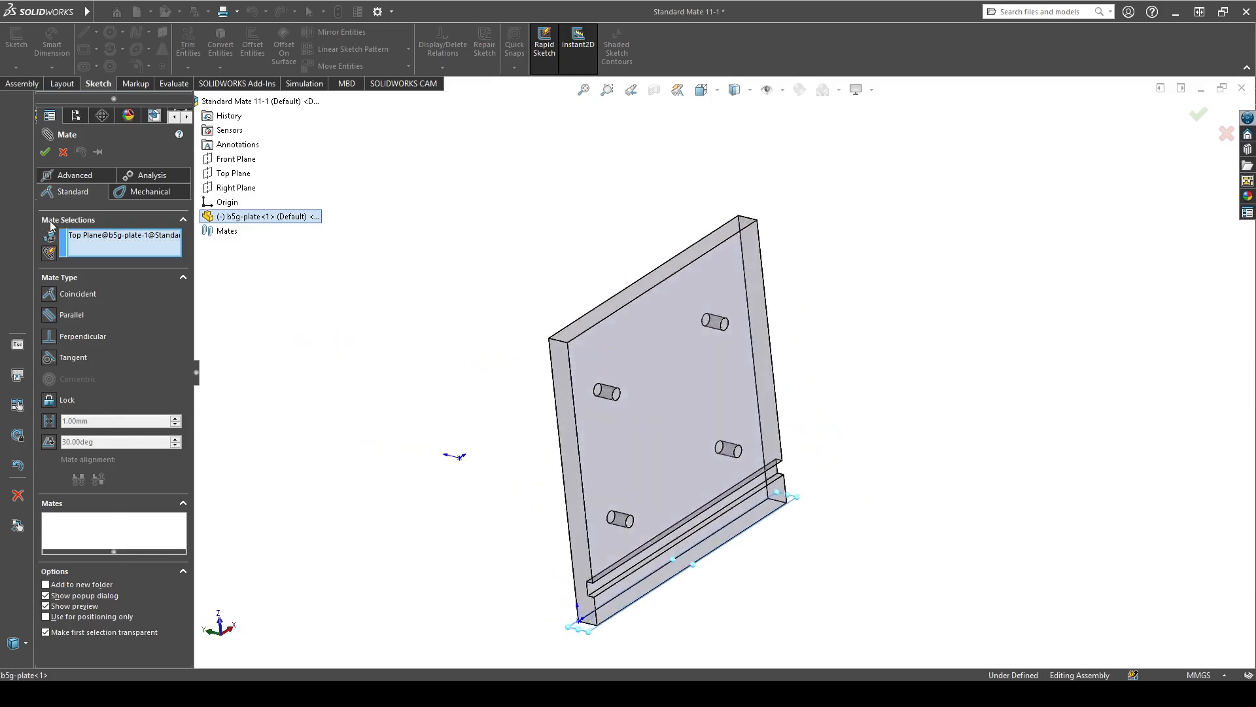
left_click(46, 175)
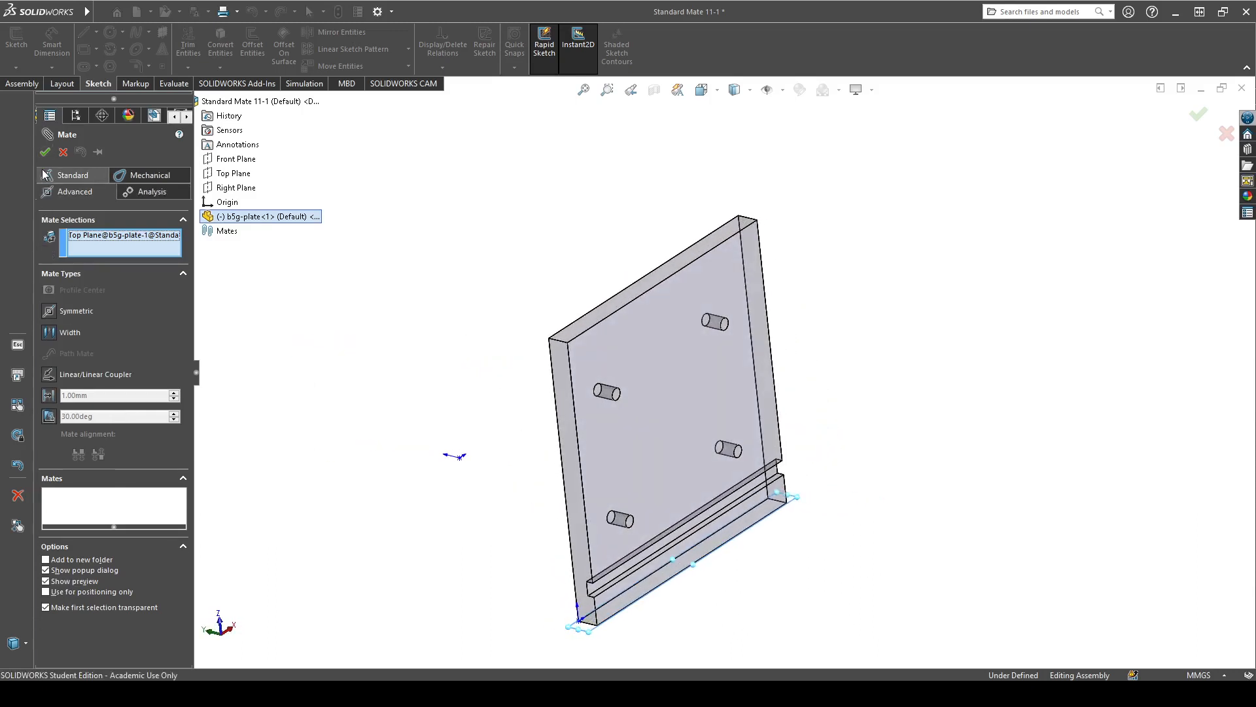
left_click(85, 173)
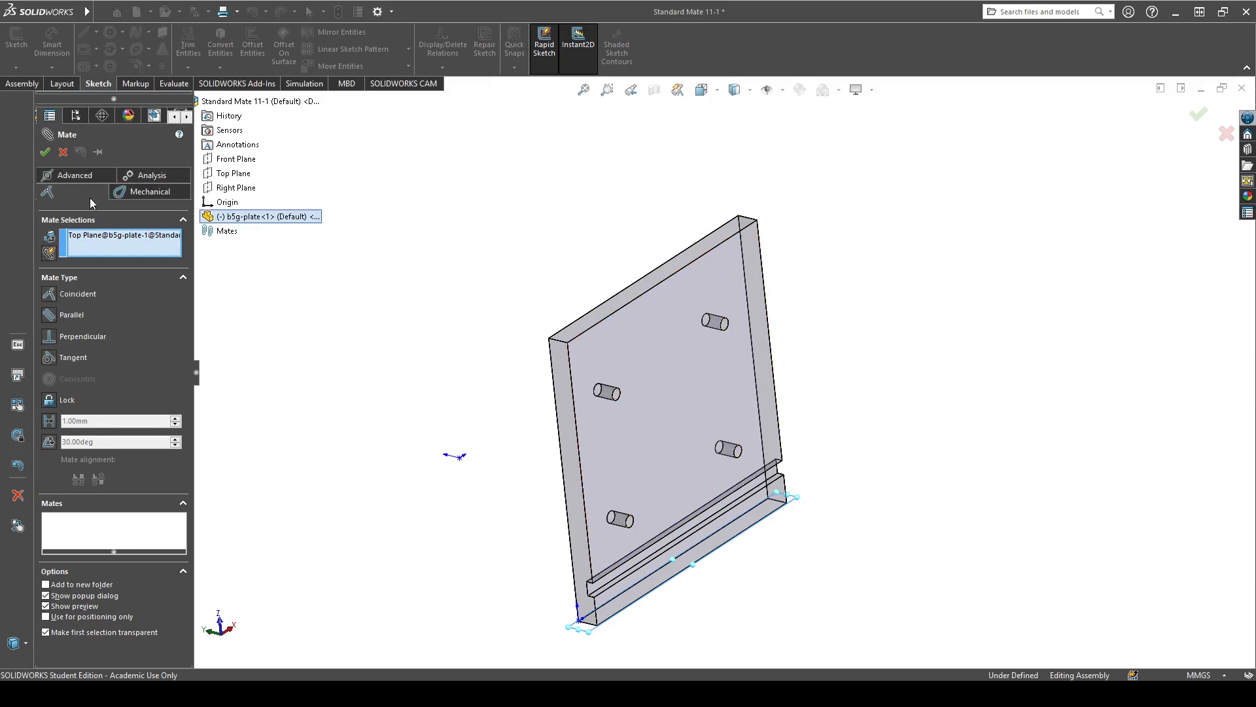
- Set the isometric view and examine the plate and its selected Top Plane from a lower angle
left_click(718, 95)
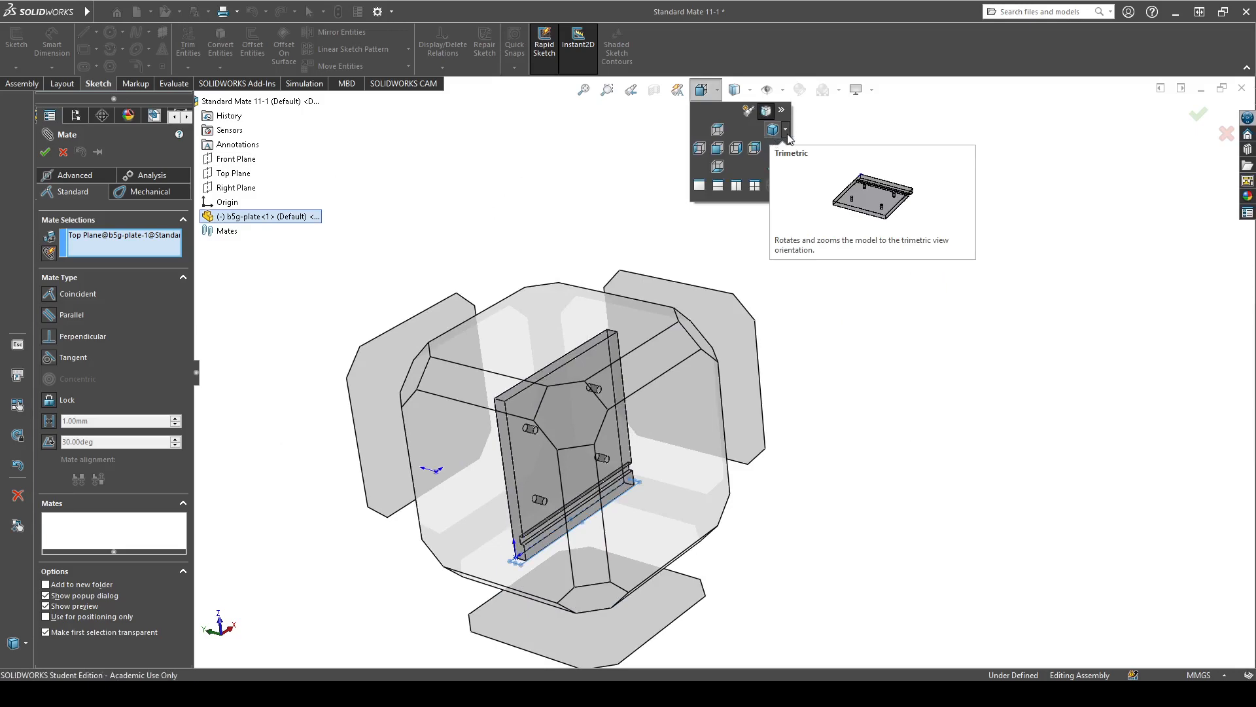
left_click(787, 134)
left_click(787, 147)
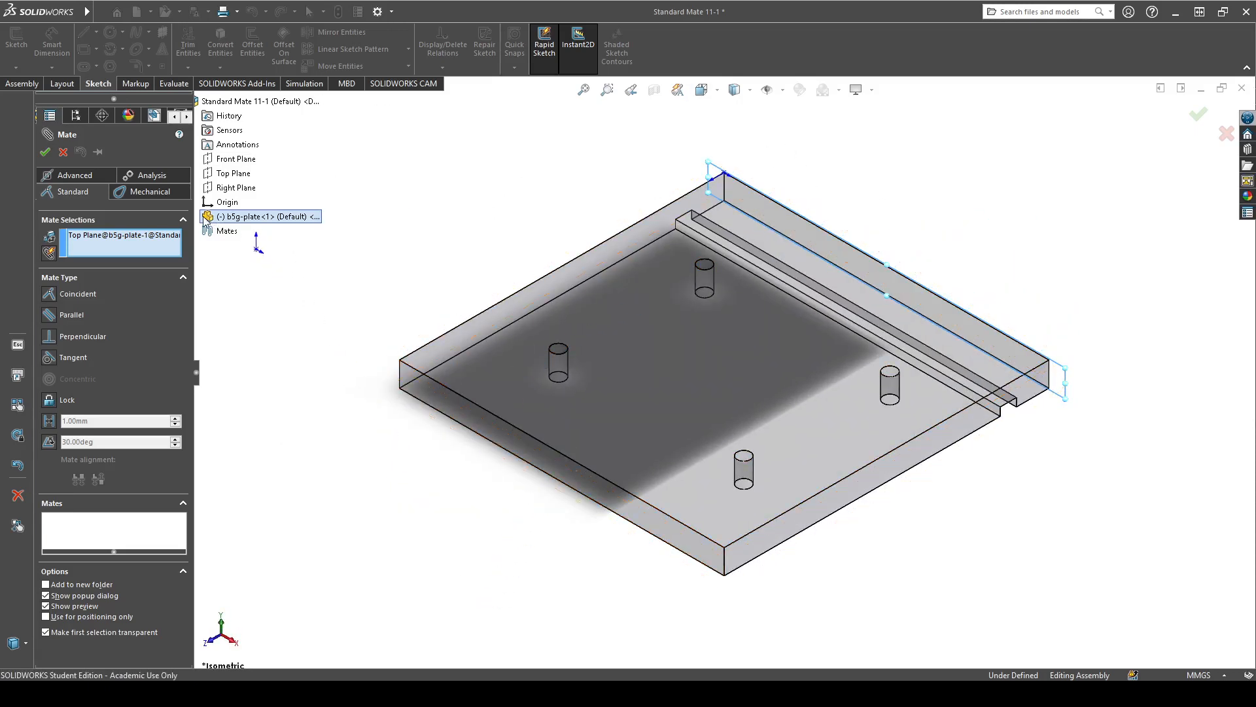
left_click_drag(301, 324, 172, 267)
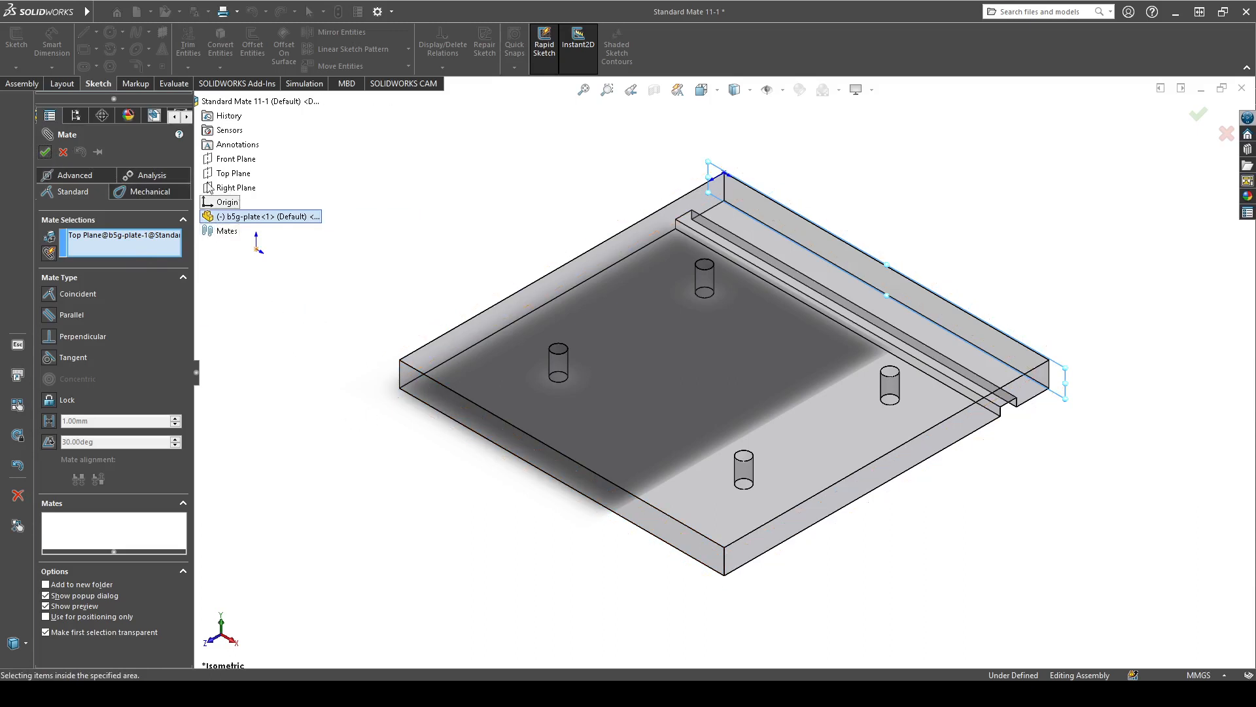
left_click(82, 254)
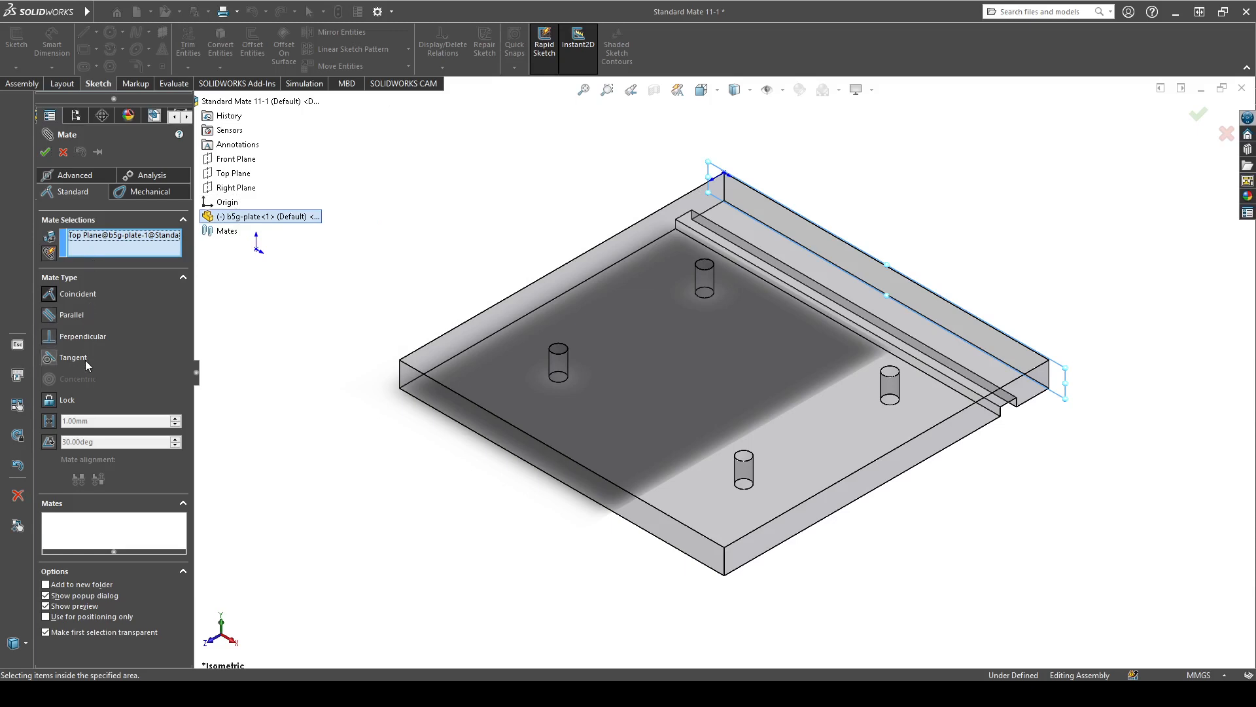
middle_click_drag(663, 425, 706, 330)
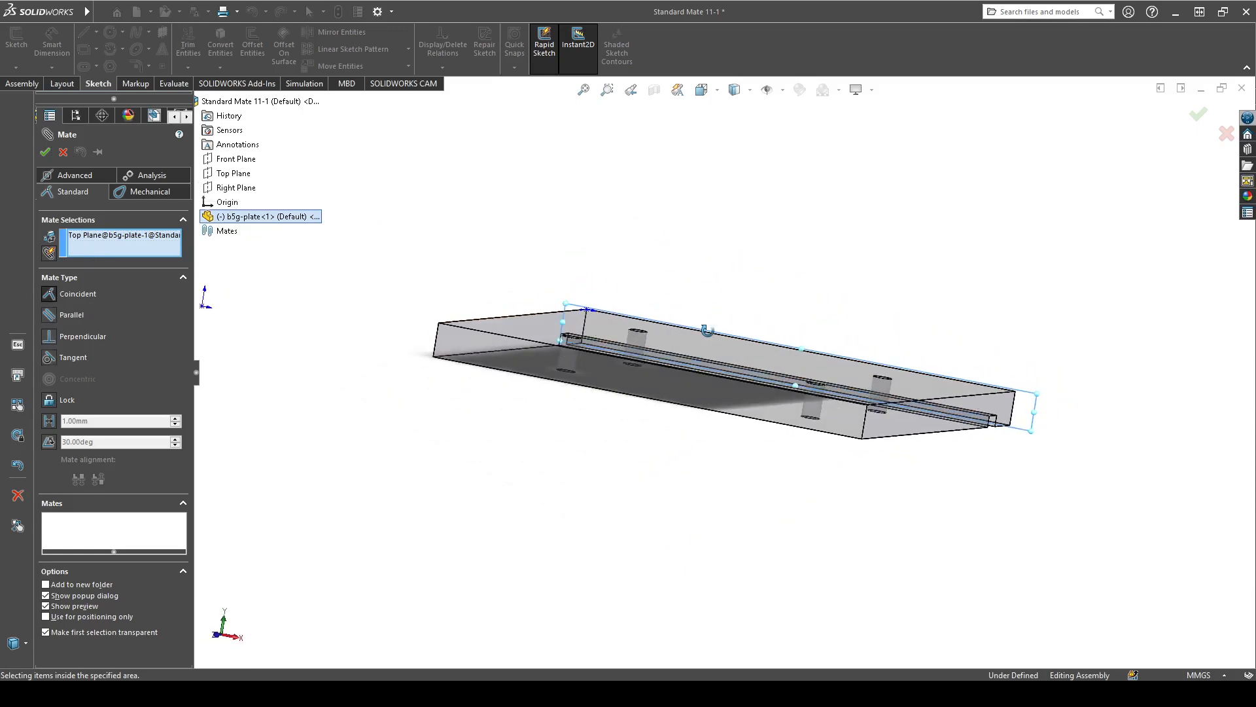